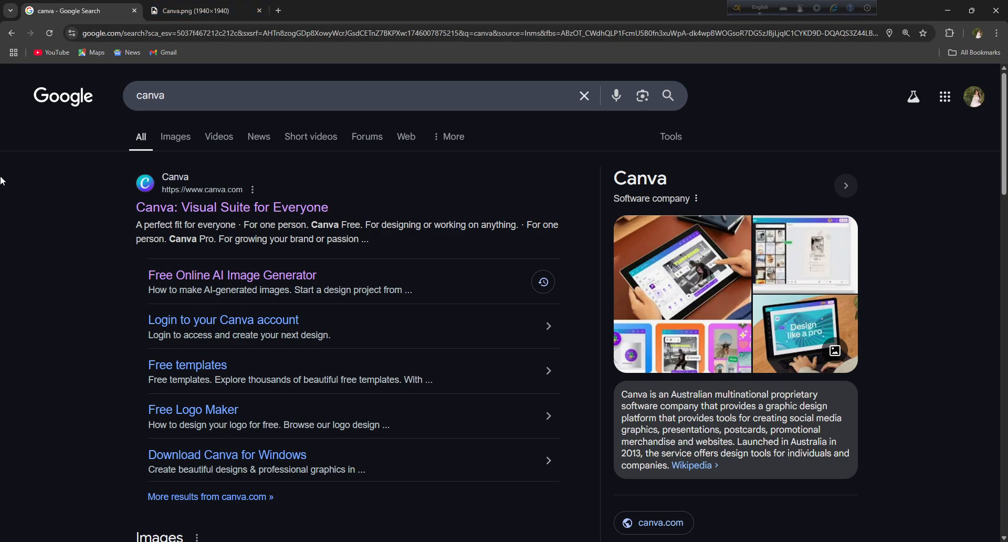
# - Open the Canva website from the Google search results
pyautogui.click(171, 5)
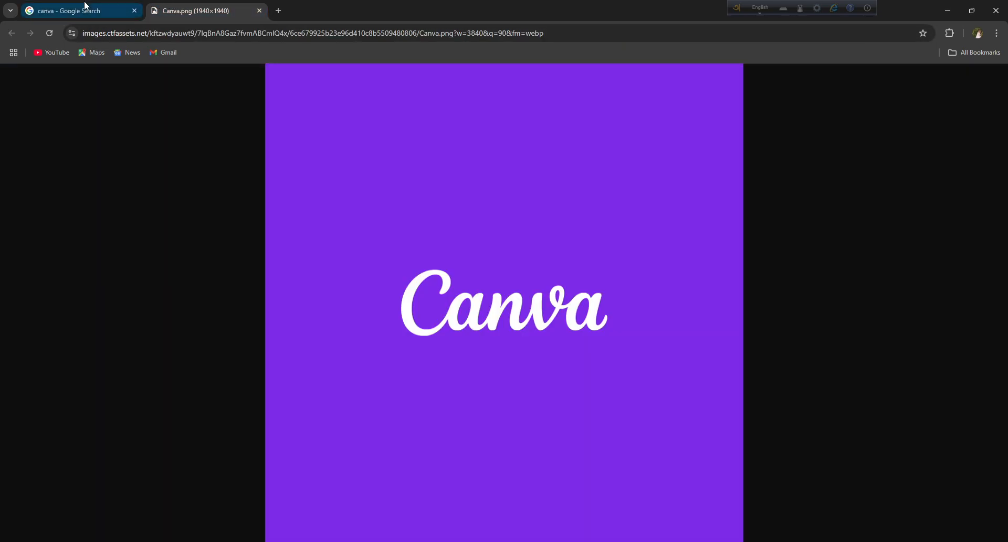
pyautogui.click(76, 11)
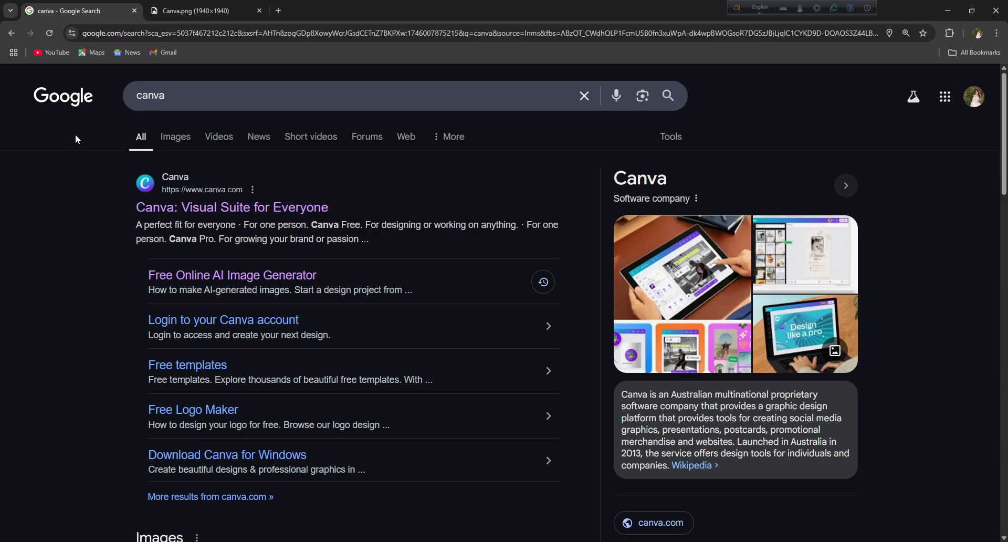
pyautogui.click(171, 208)
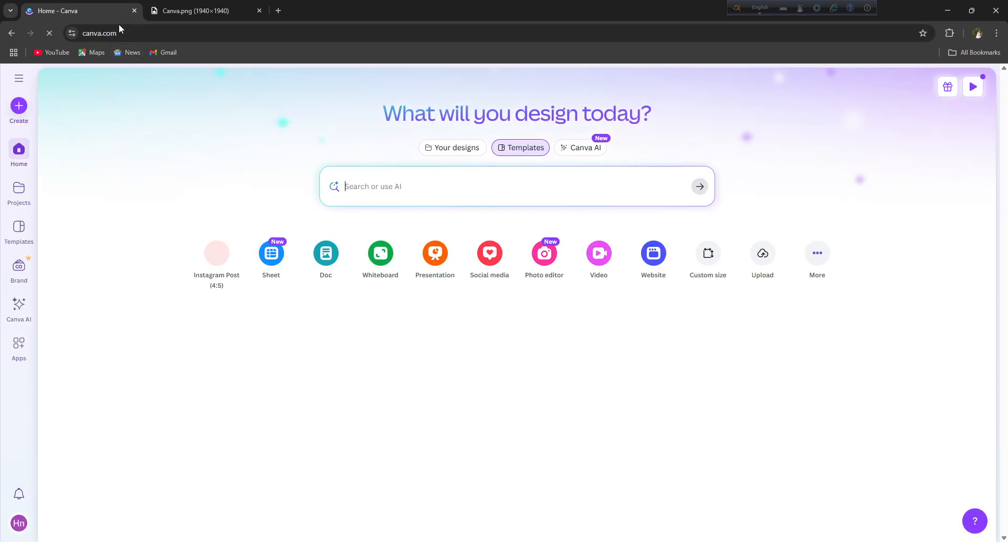
pyautogui.click(119, 26)
pyautogui.click(182, 203)
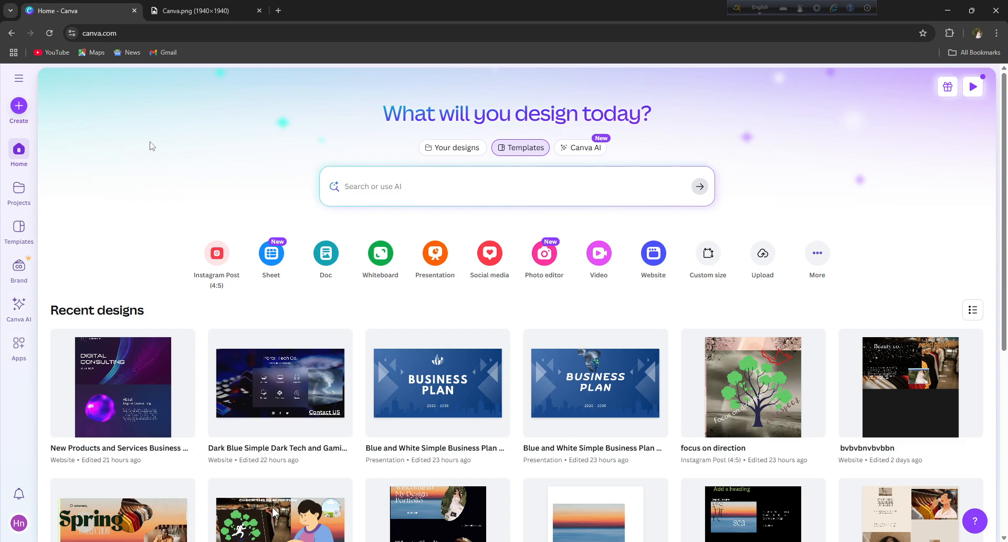
pyautogui.click(200, 10)
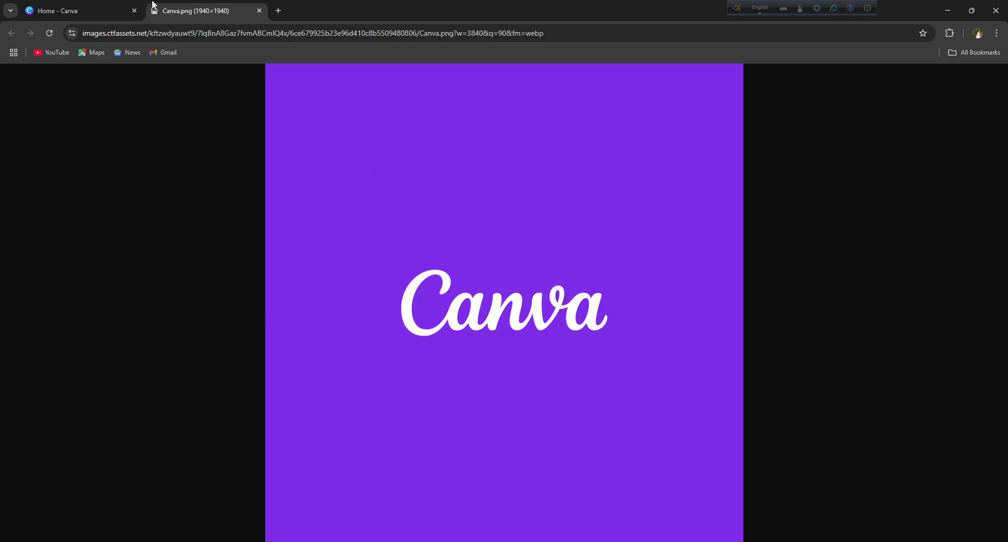
pyautogui.click(91, 6)
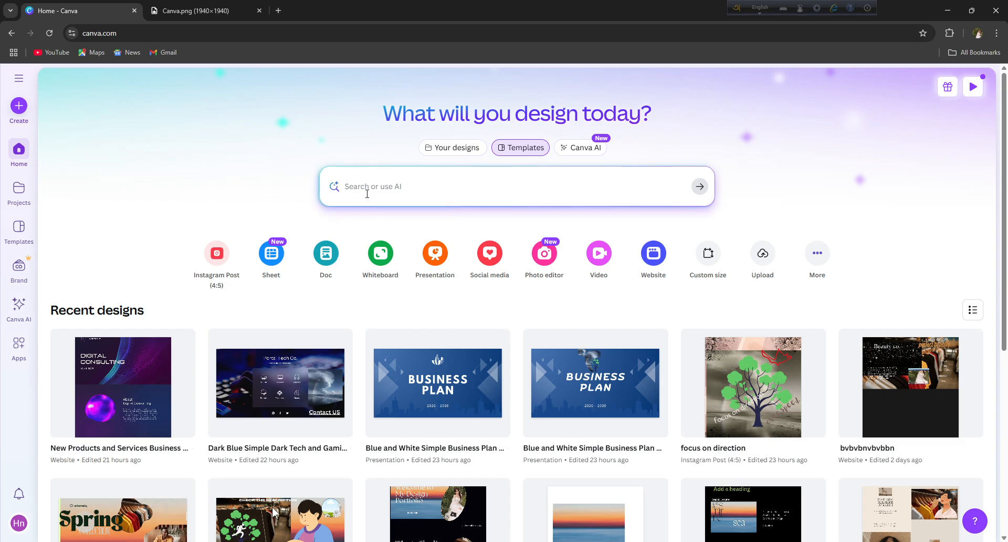
# - Search the Canva templates for "email"
pyautogui.click(368, 190)
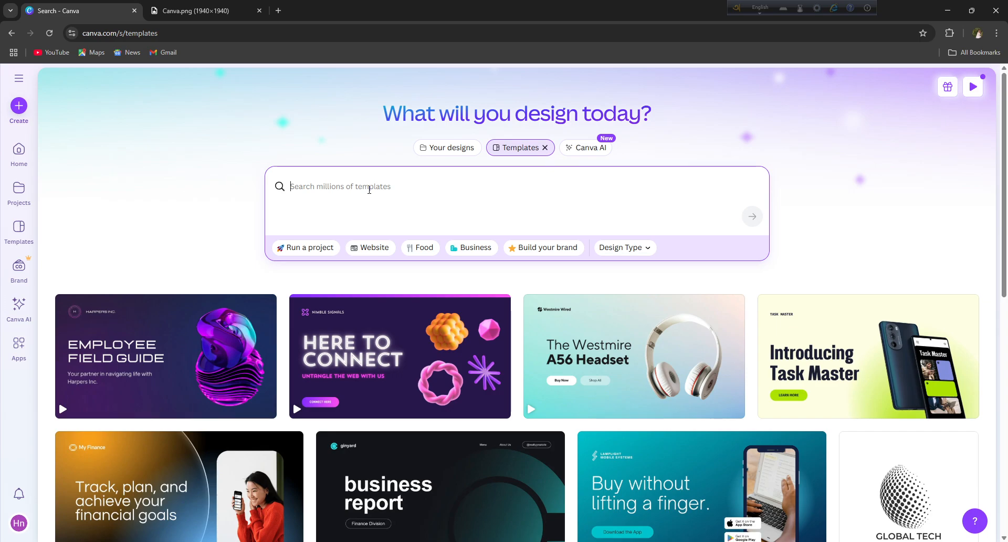
pyautogui.write('emai')
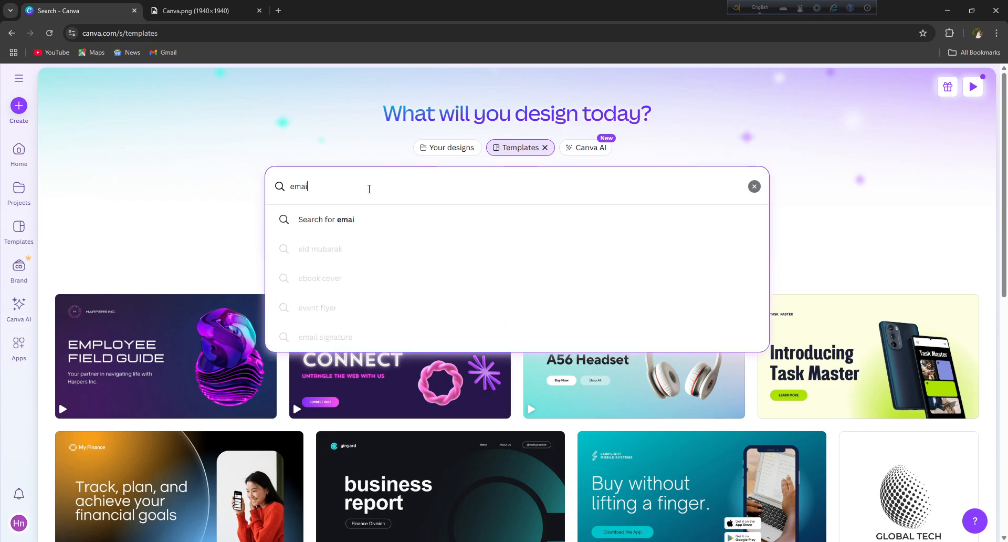
pyautogui.write('l')
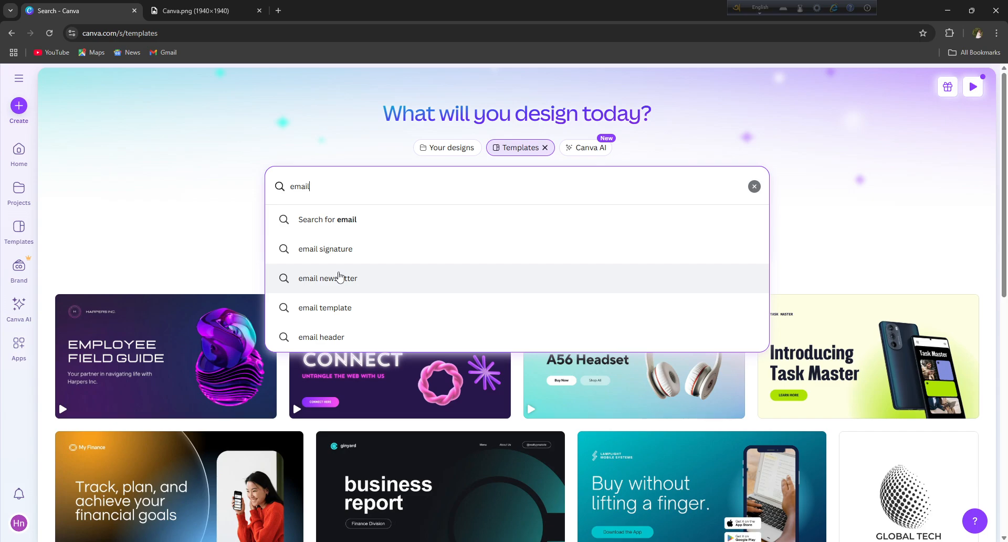
pyautogui.press('Return')
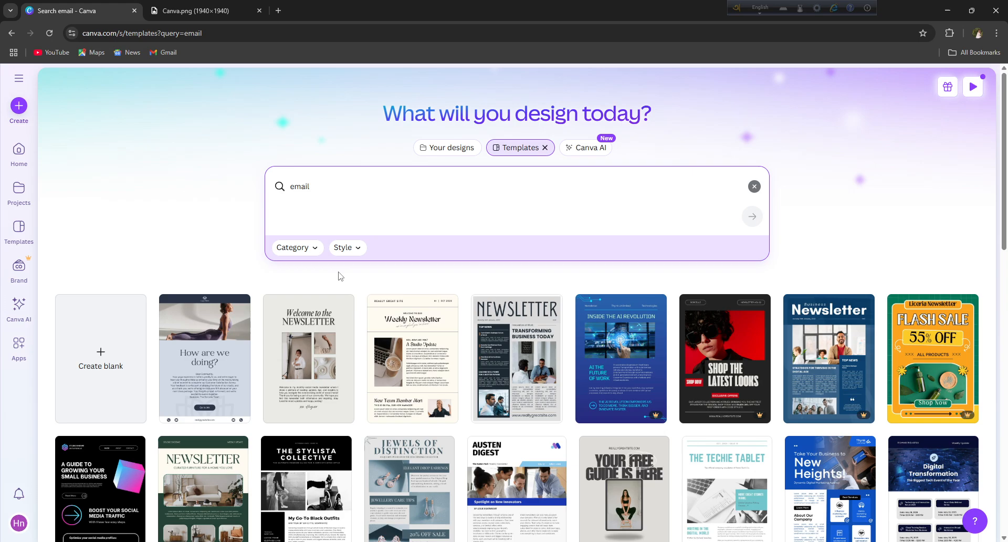
# - Browse the email templates and open the black-and-white "The Stylista Collective" newsletter for customizing
pyautogui.scroll(-5, 646, 307)
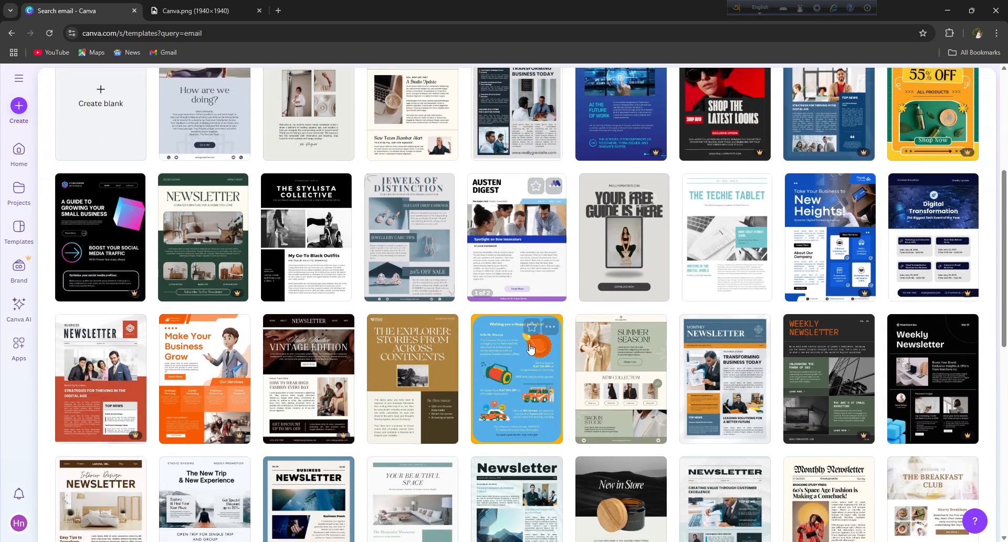
pyautogui.scroll(-9, 790, 371)
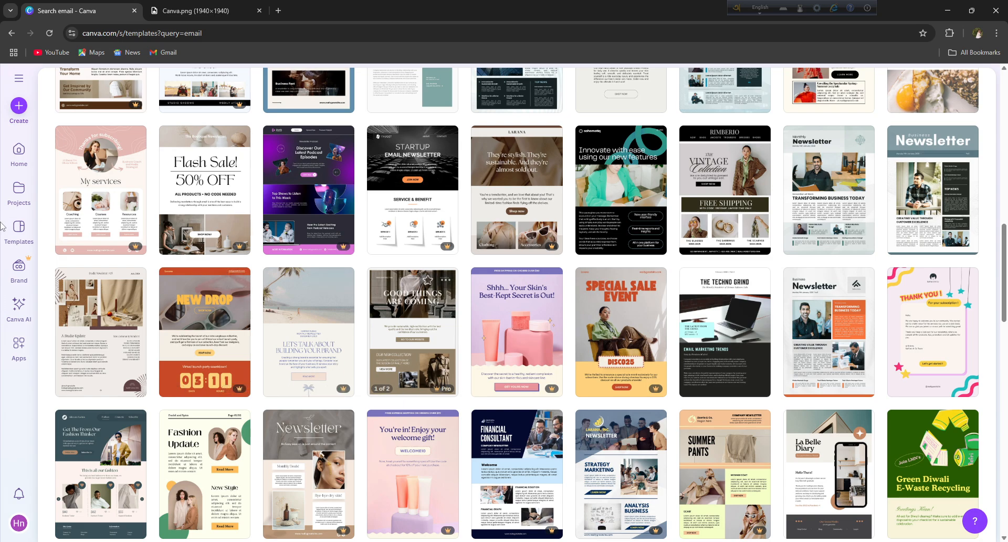
pyautogui.scroll(4, 289, 349)
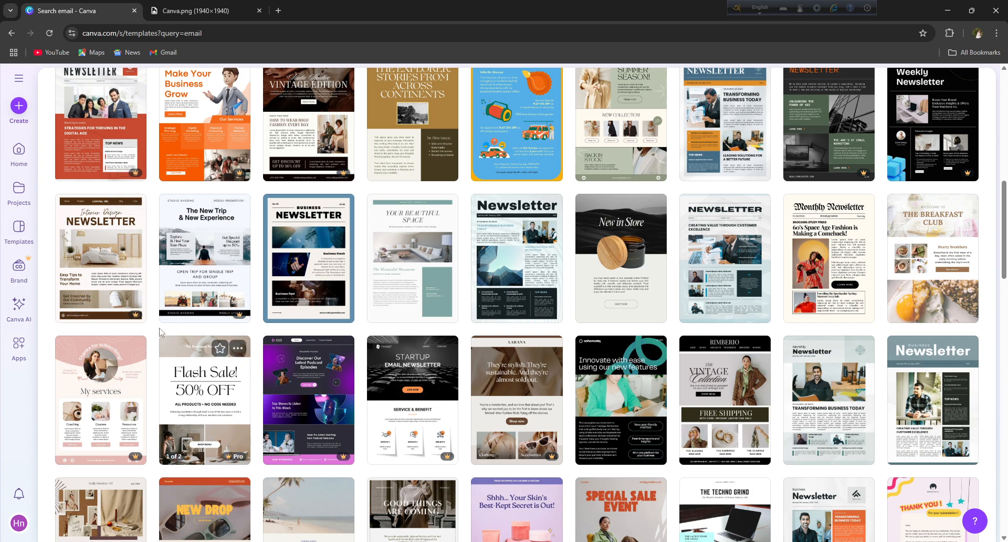
pyautogui.scroll(5, 168, 331)
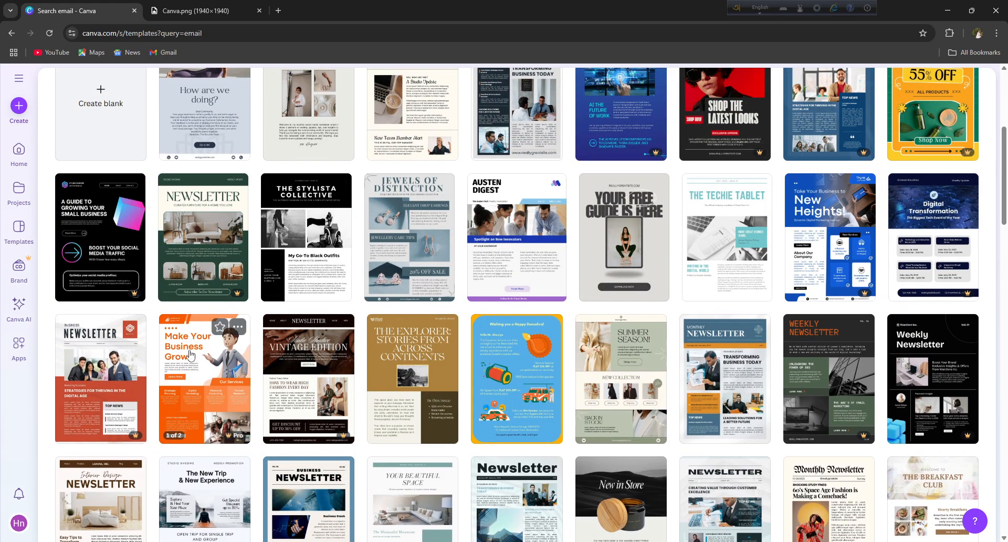
pyautogui.scroll(2, 302, 273)
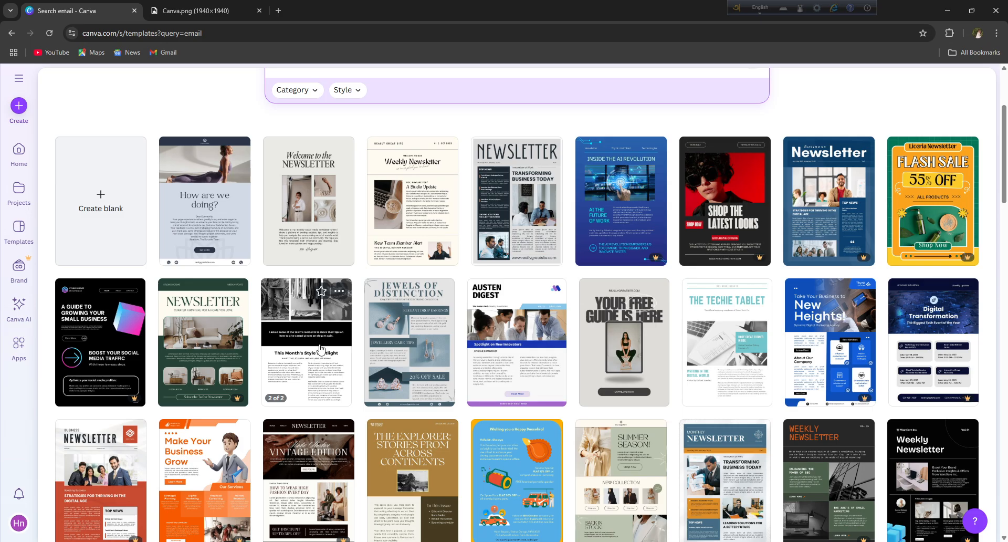
pyautogui.click(318, 349)
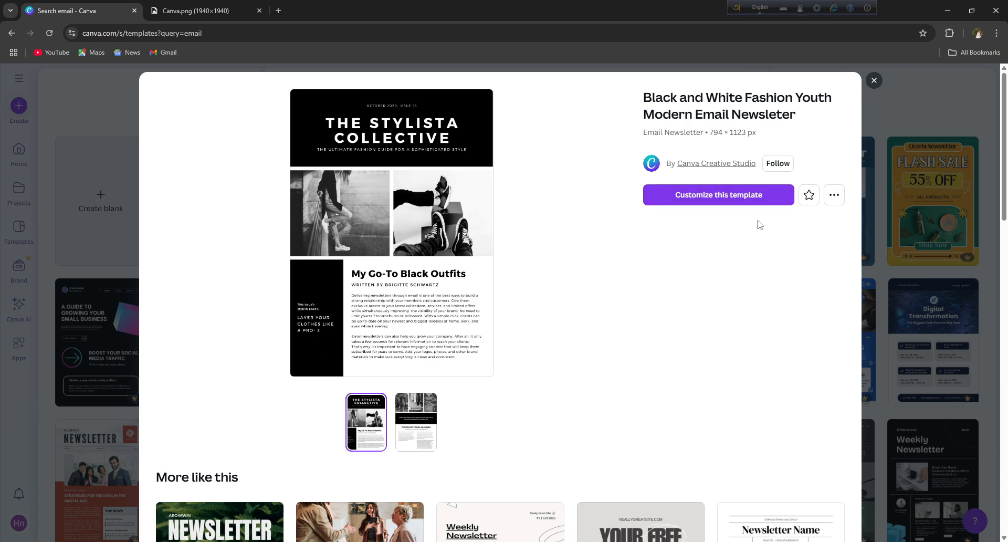
pyautogui.click(691, 197)
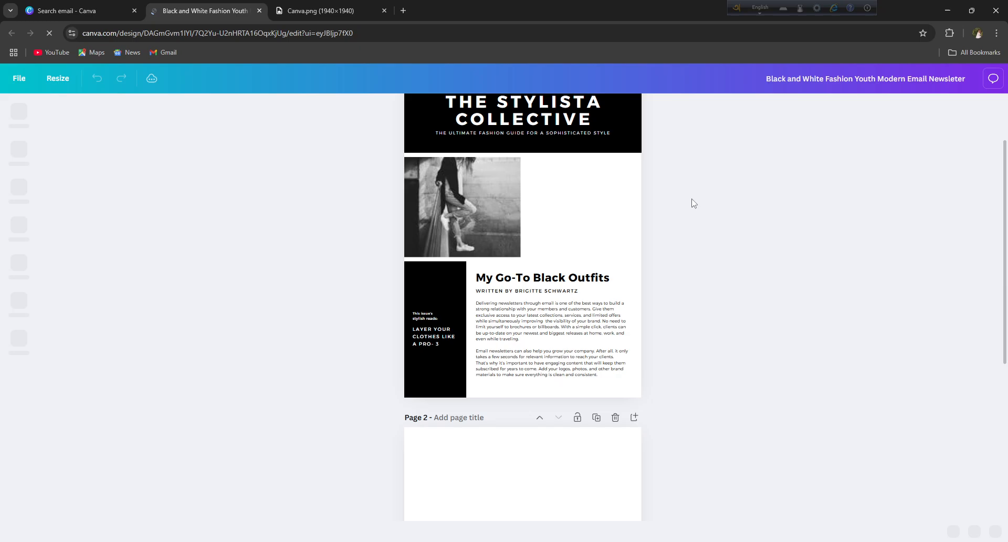
# - Examine both pages of the newsletter template, including the photo grid and the article text block on page 1
pyautogui.scroll(-1, 451, 305)
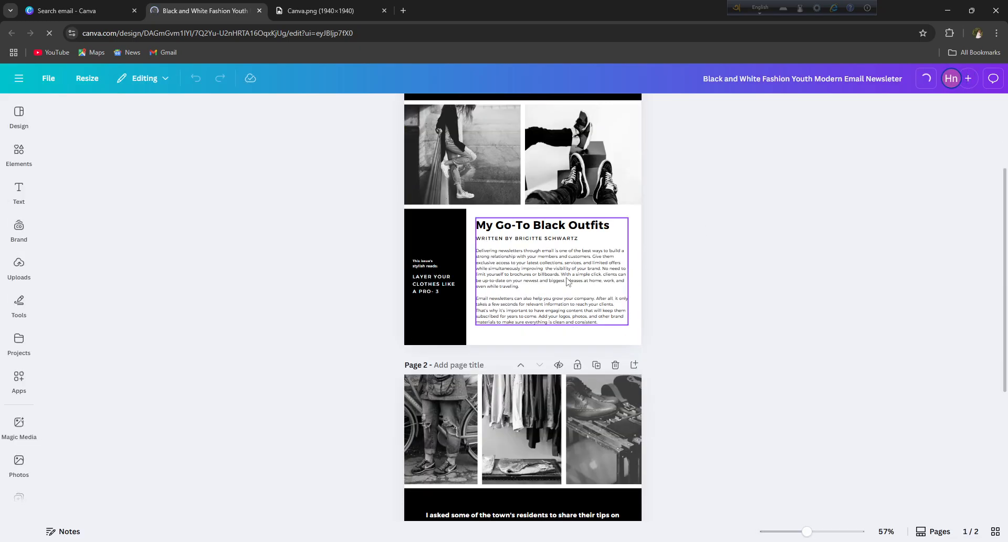
pyautogui.scroll(-2, 488, 358)
pyautogui.scroll(-2, 488, 358)
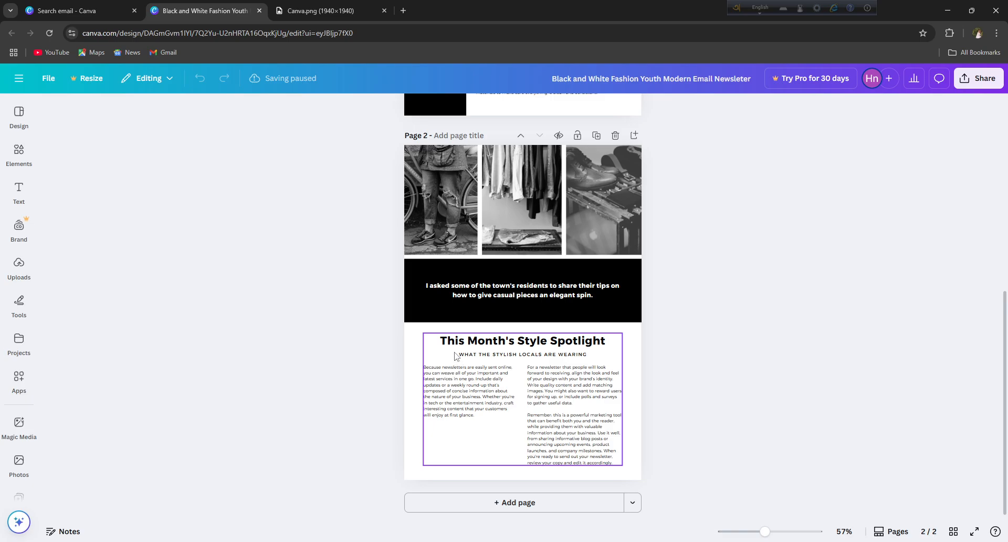
pyautogui.scroll(5, 455, 356)
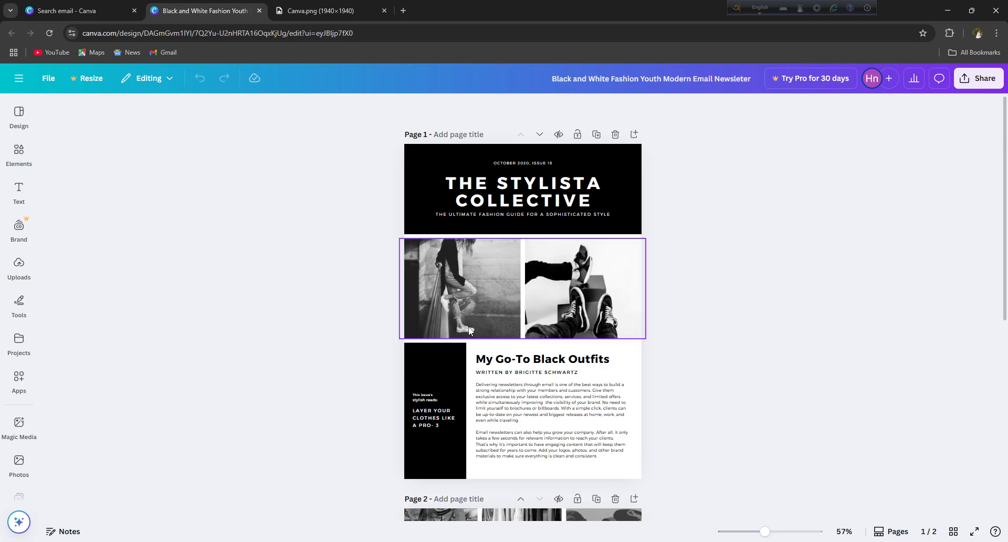
pyautogui.click(462, 262)
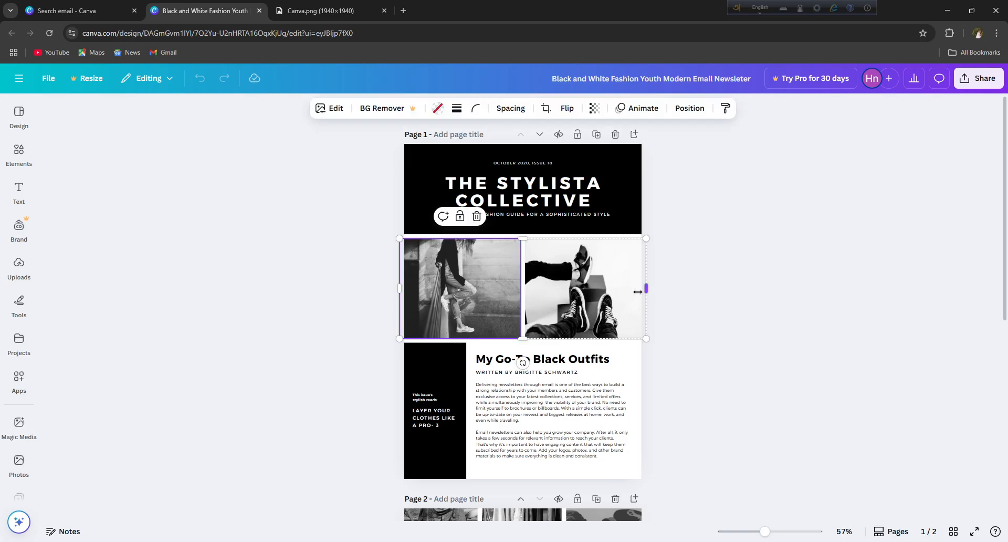
pyautogui.click(600, 280)
pyautogui.click(548, 420)
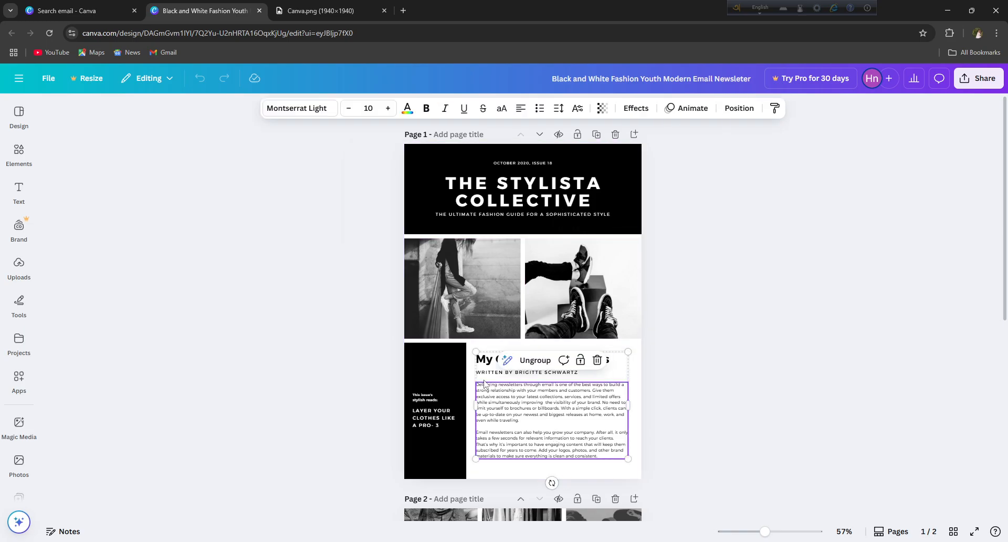
pyautogui.scroll(-5, 474, 361)
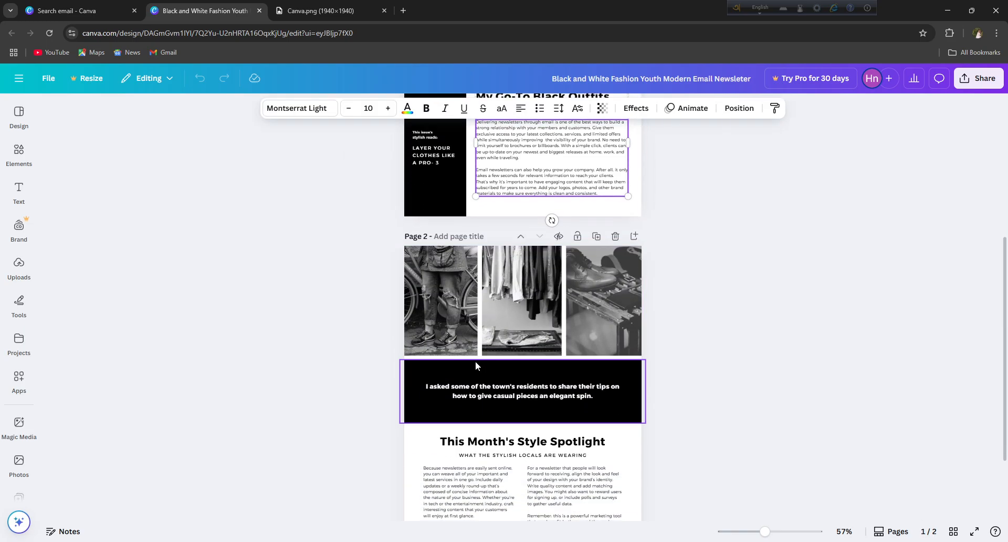
pyautogui.scroll(4, 491, 453)
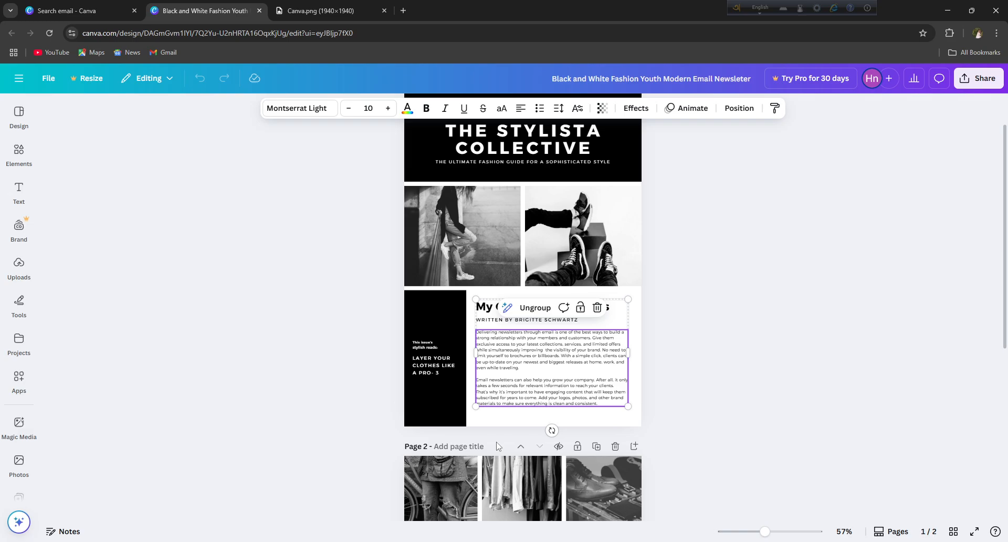
pyautogui.click(202, 315)
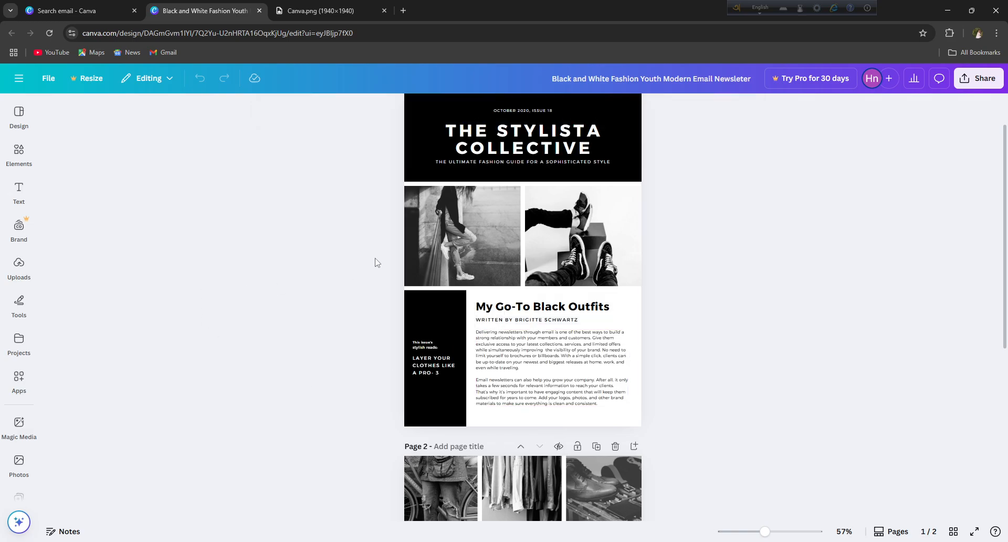
# - Shift the two-photo grid on page 1 slightly to the right, aligning its left edge with the page edge
pyautogui.click(454, 252)
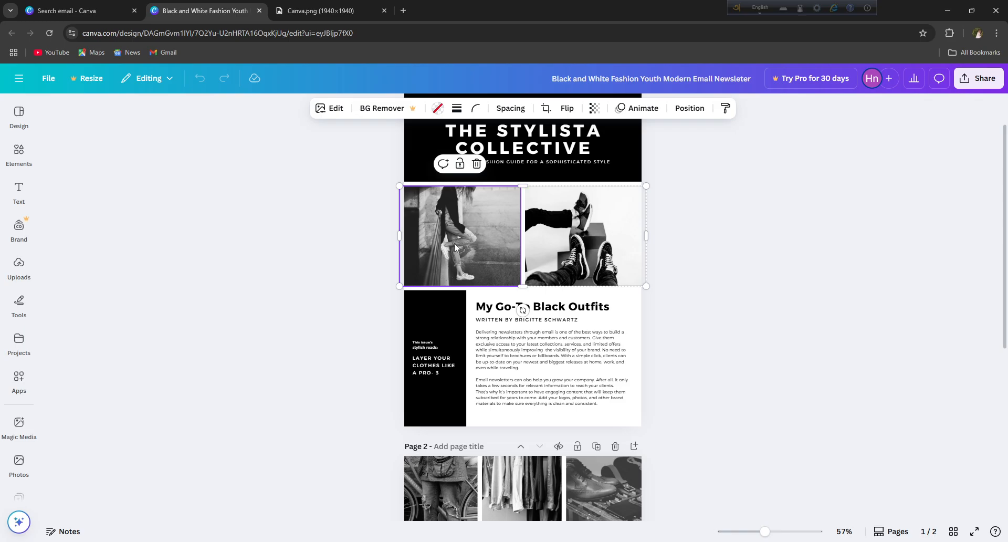
pyautogui.moveTo(454, 251)
pyautogui.mouseDown()
pyautogui.moveTo(454, 237)
pyautogui.moveTo(460, 248)
pyautogui.mouseUp()
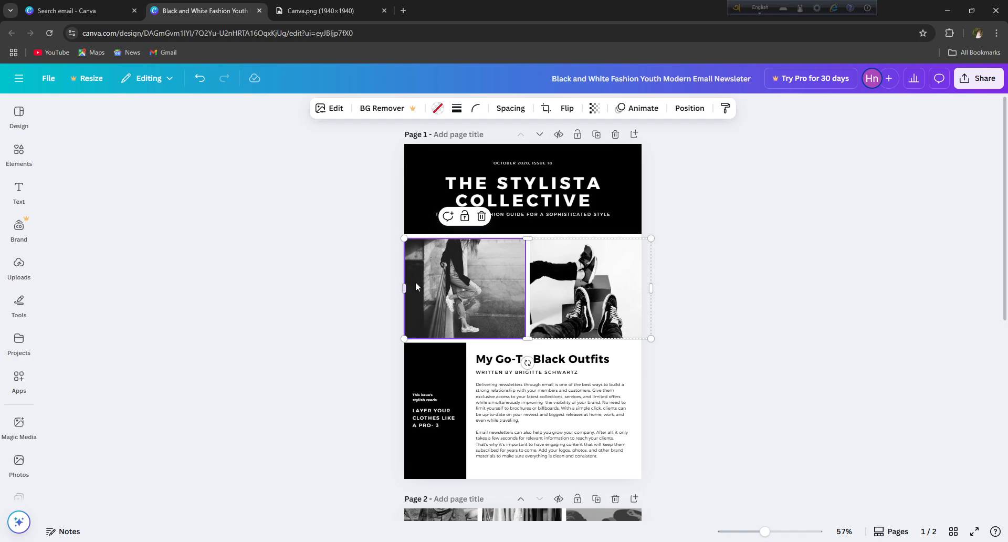
pyautogui.click(248, 279)
# - Detach the left photo from the page 1 grid and delete the detached image, leaving its frame empty
pyautogui.click(418, 303)
pyautogui.rightClick(443, 296)
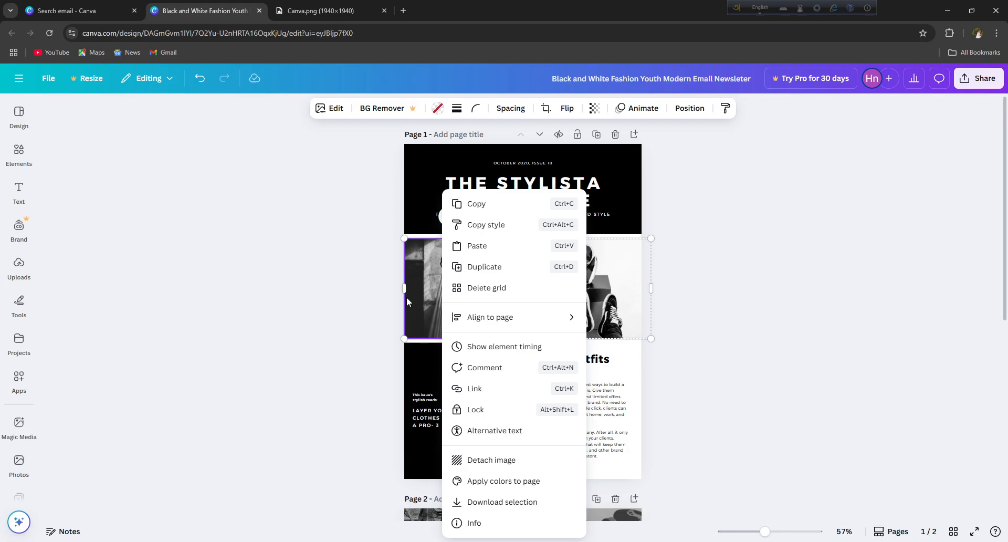
pyautogui.click(476, 462)
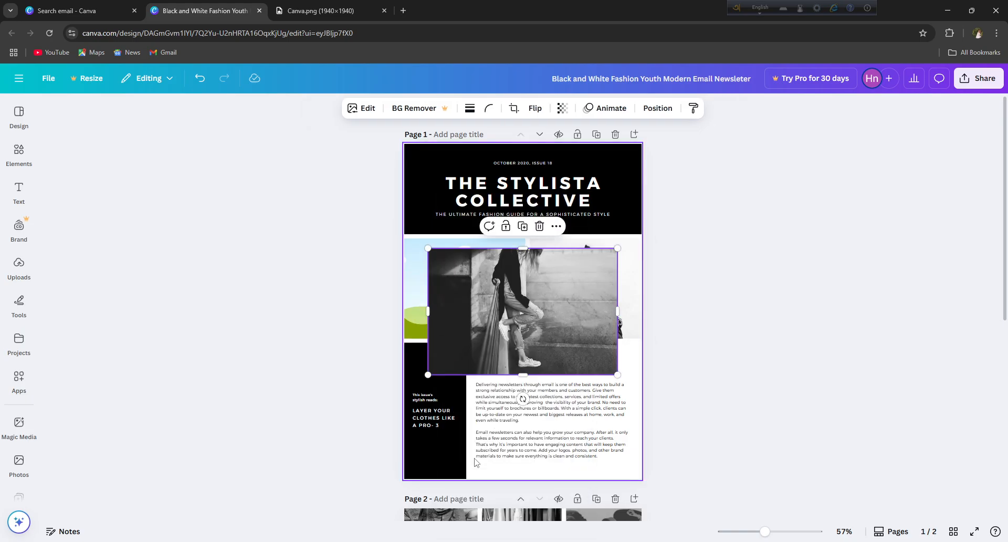
pyautogui.moveTo(586, 369); pyautogui.dragTo(575, 432)
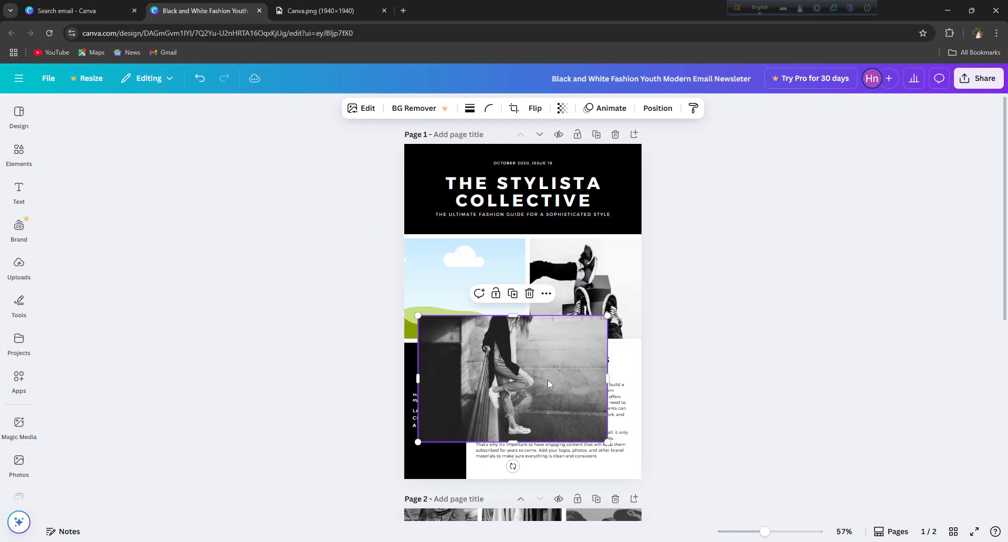
pyautogui.click(529, 298)
# - Open the library of uploaded images
pyautogui.click(18, 379)
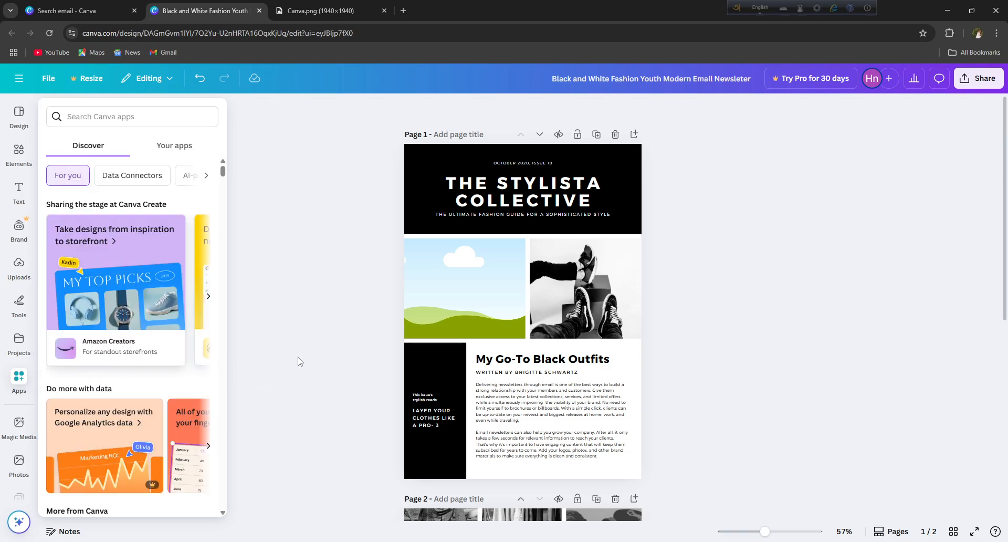
pyautogui.click(341, 320)
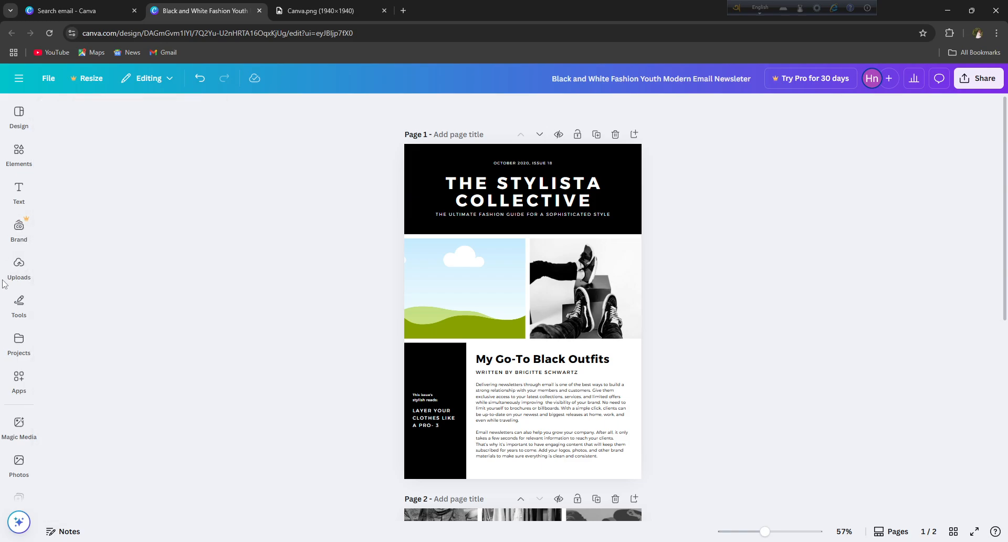
pyautogui.click(18, 267)
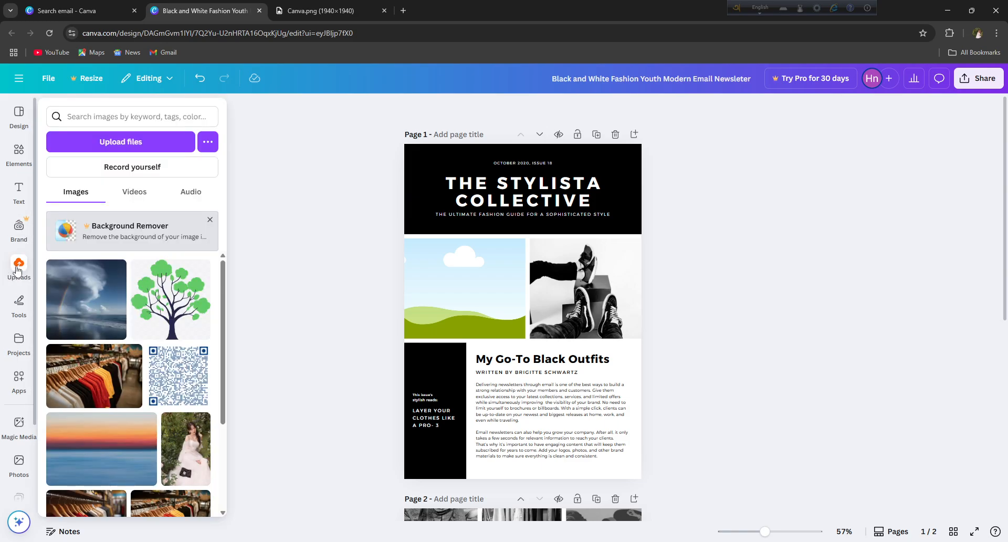
pyautogui.click(16, 268)
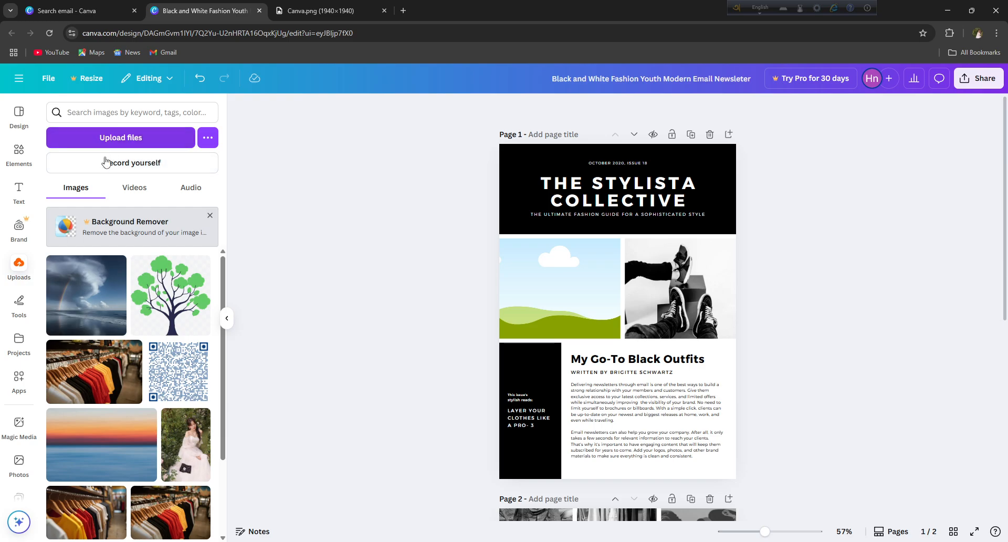
pyautogui.click(149, 137)
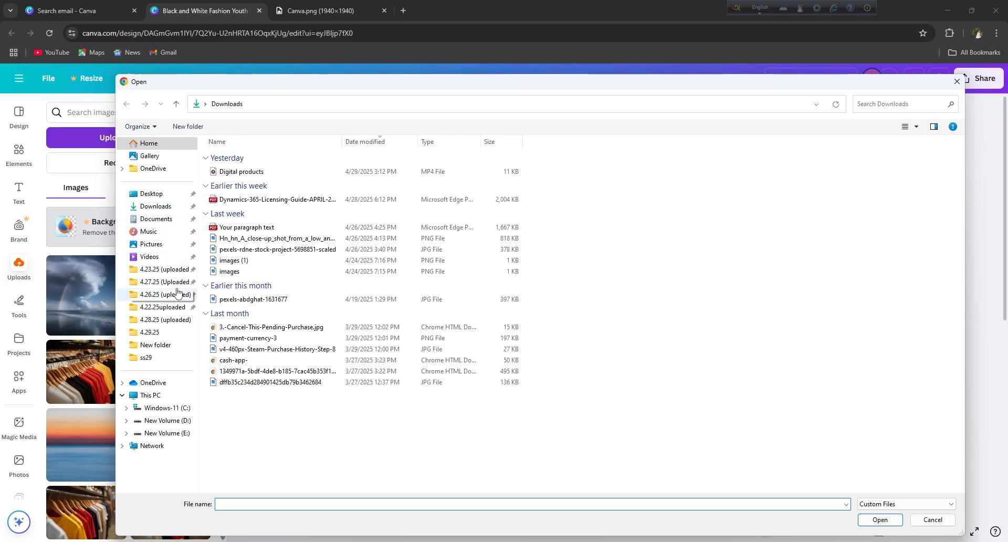
pyautogui.click(157, 243)
pyautogui.click(298, 185)
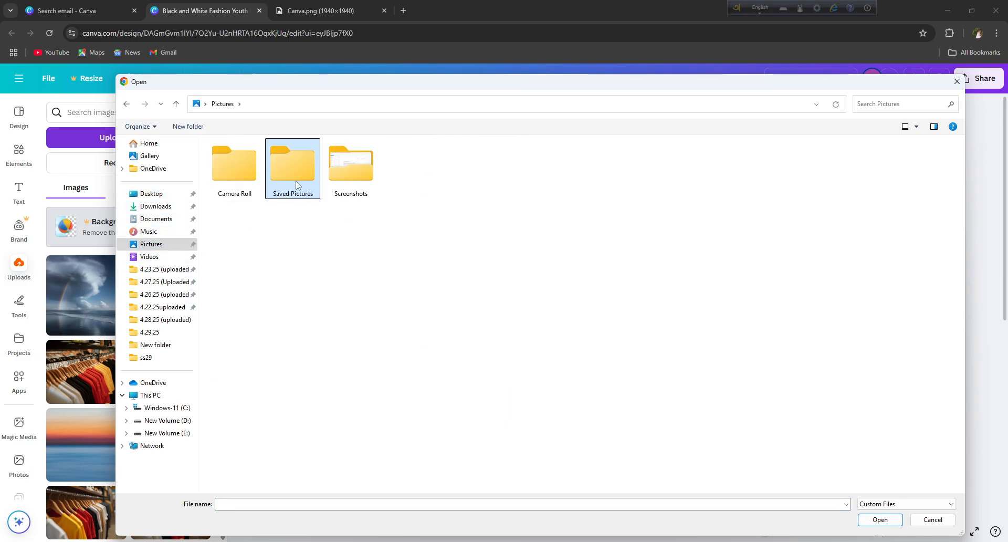
pyautogui.doubleClick(351, 167)
pyautogui.scroll(-2, 350, 279)
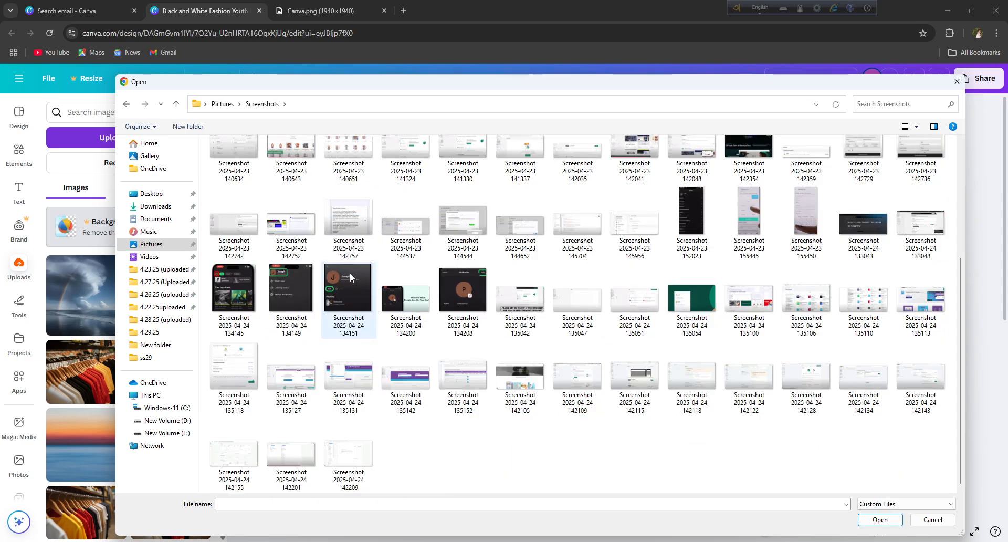
pyautogui.click(366, 307)
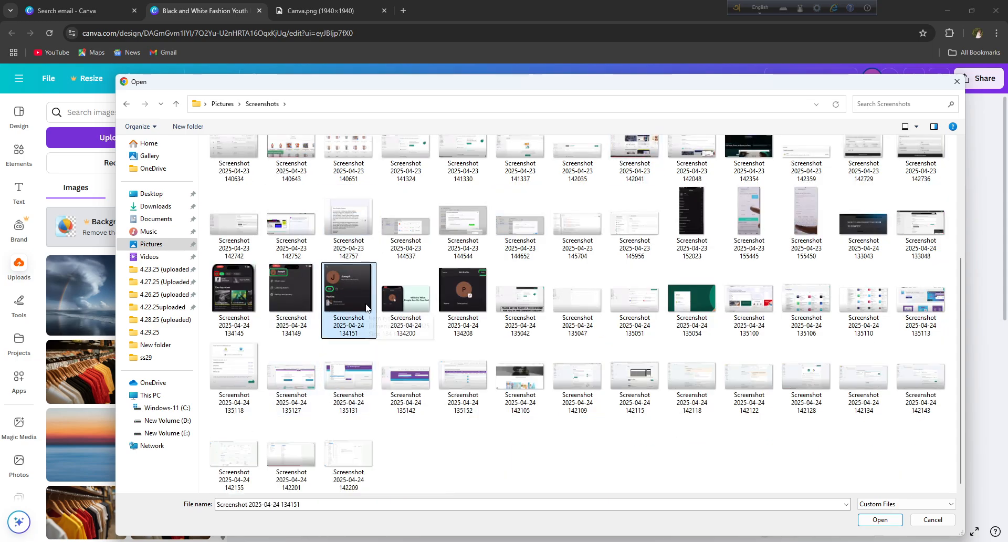
pyautogui.click(957, 81)
# - Add the uploaded stormy sky with rainbow image to page 1 and place it in the grid's empty left frame
pyautogui.scroll(-2, 131, 350)
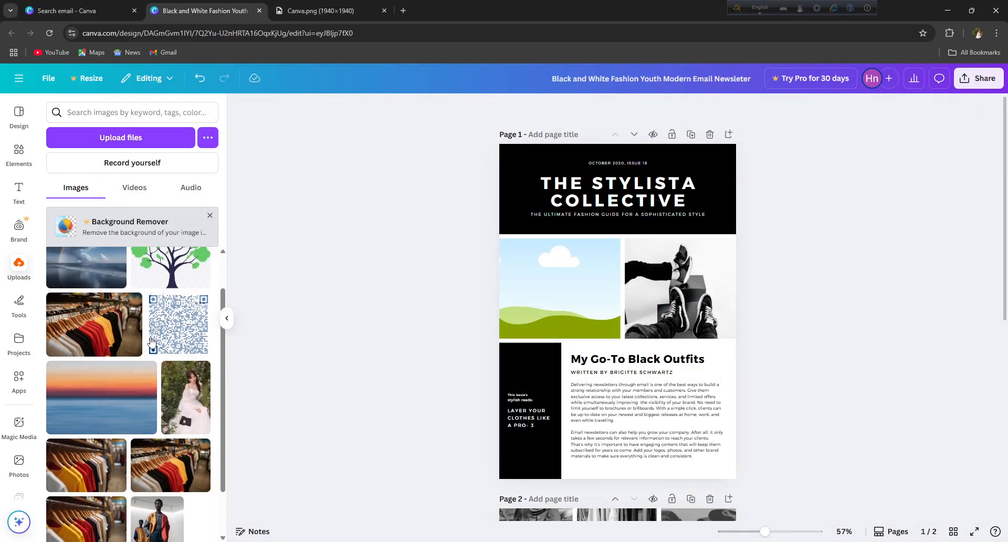
pyautogui.scroll(1, 146, 332)
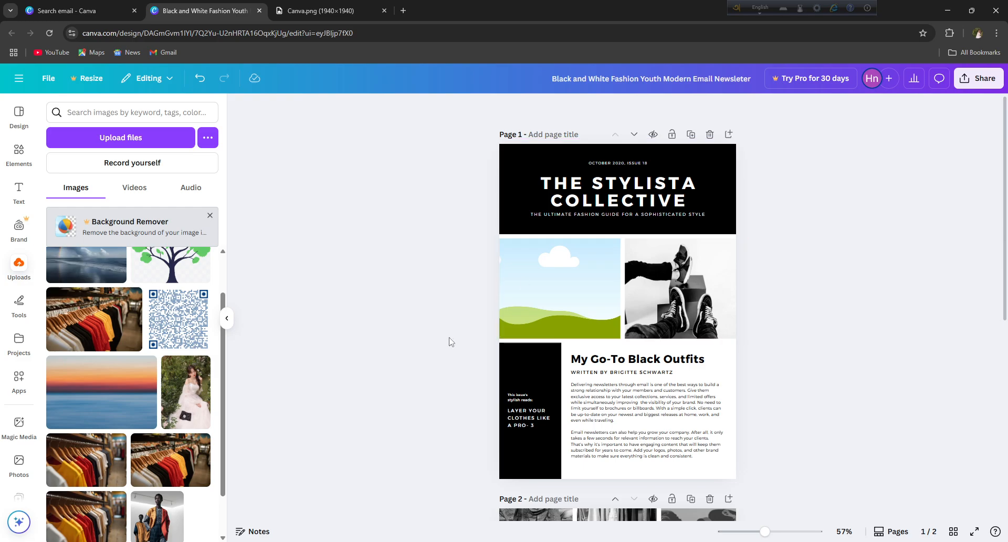
pyautogui.scroll(1, 173, 368)
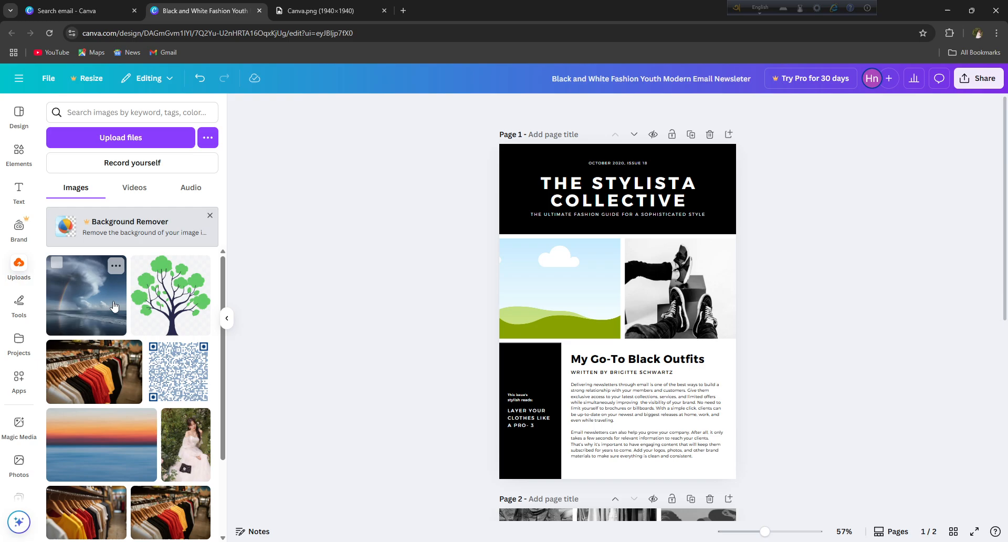
pyautogui.click(88, 316)
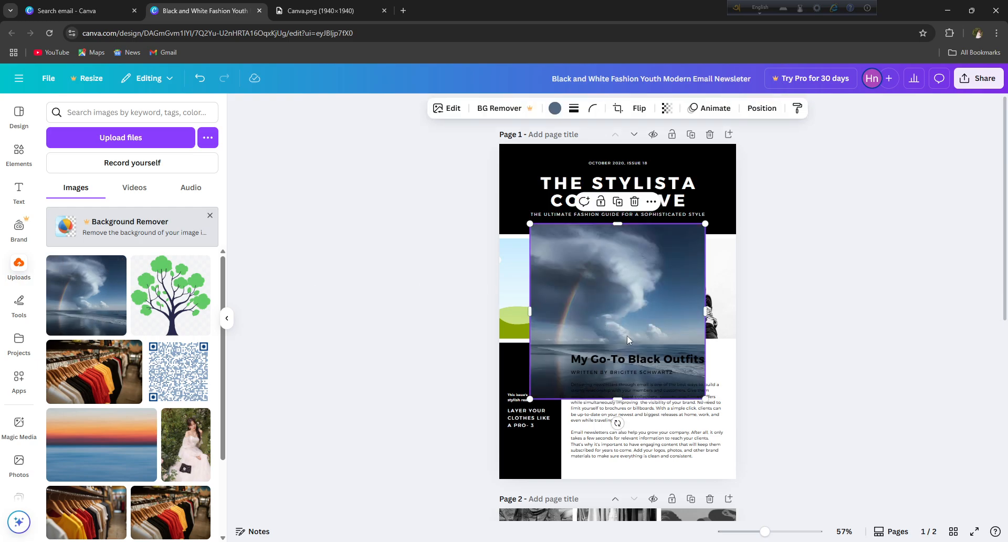
pyautogui.moveTo(627, 338); pyautogui.dragTo(605, 313)
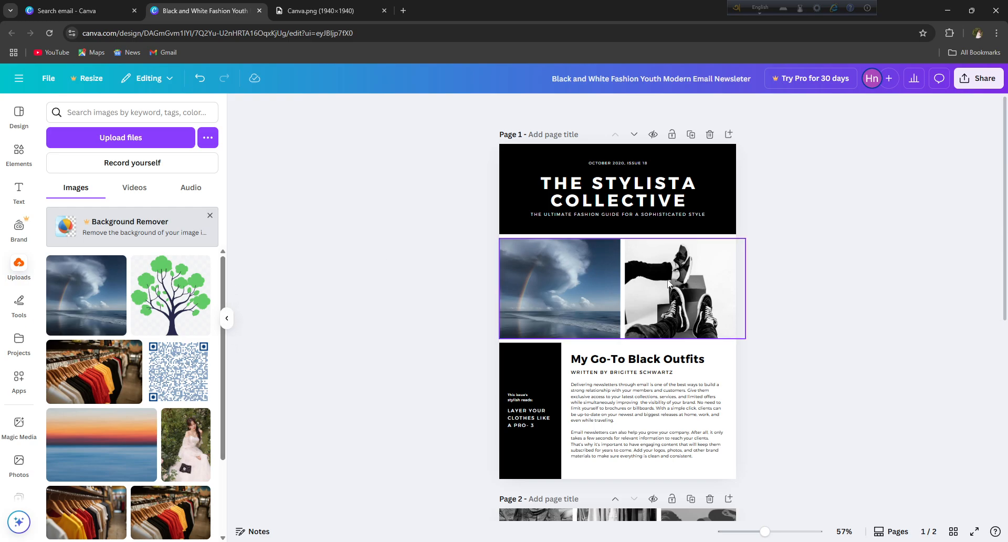
# - Try to detach the middle clothing photo from the three-photo grid on page 2 and reposition it
pyautogui.scroll(-6, 404, 396)
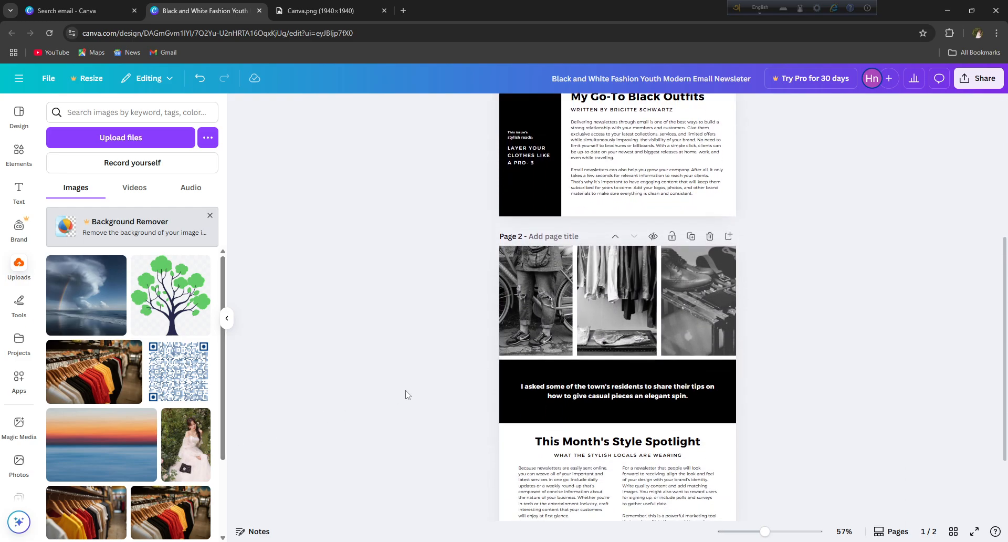
pyautogui.scroll(6, 519, 327)
pyautogui.scroll(-4, 577, 336)
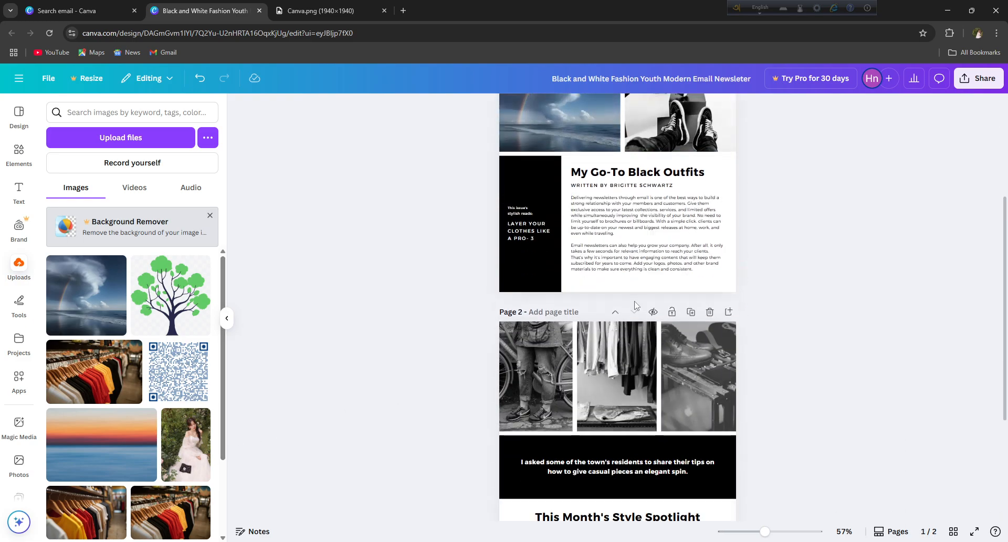
pyautogui.doubleClick(619, 342)
pyautogui.rightClick(618, 345)
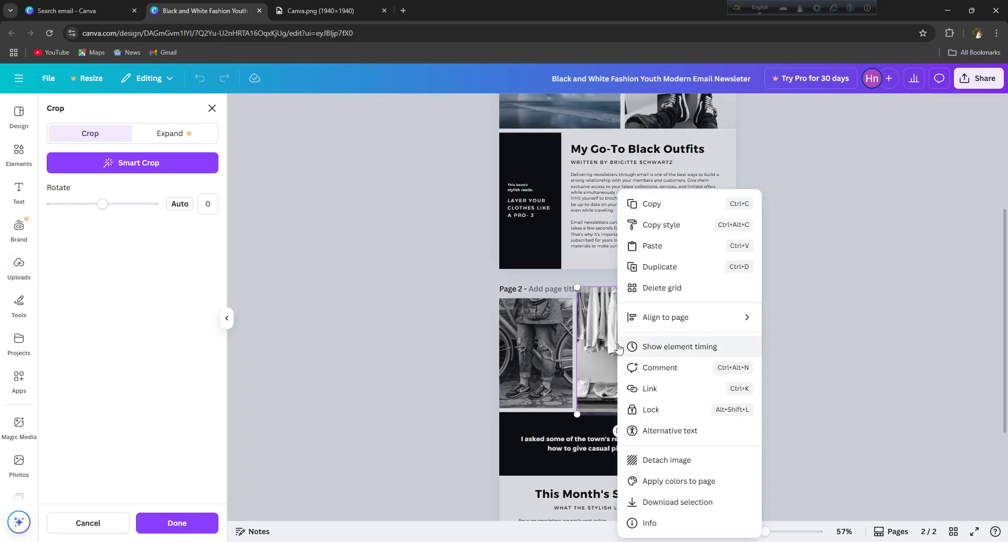
pyautogui.click(638, 461)
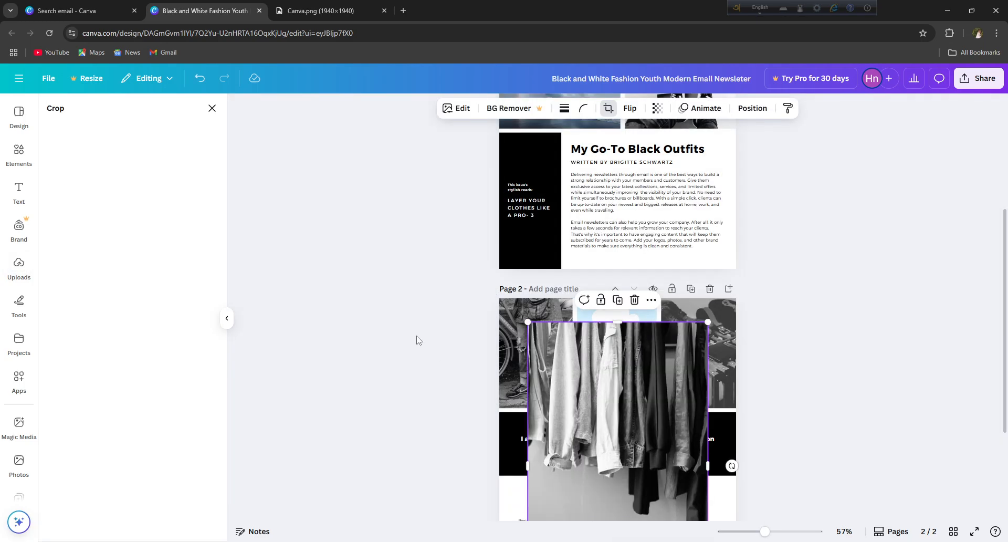
pyautogui.moveTo(648, 371)
pyautogui.mouseDown()
pyautogui.moveTo(631, 336)
pyautogui.moveTo(651, 360)
pyautogui.moveTo(686, 313)
pyautogui.moveTo(650, 382)
pyautogui.mouseUp()
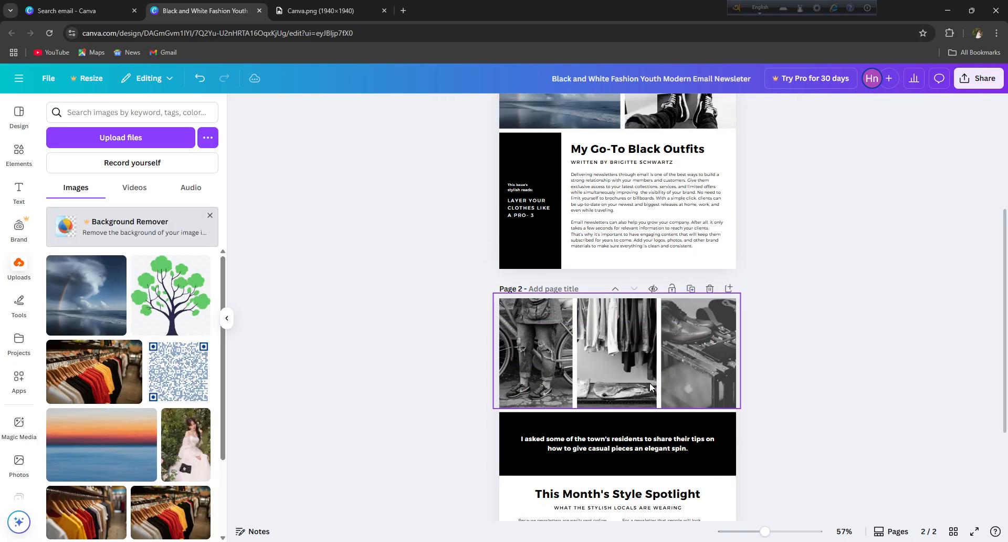
pyautogui.click(613, 354)
pyautogui.rightClick(622, 354)
pyautogui.click(609, 367)
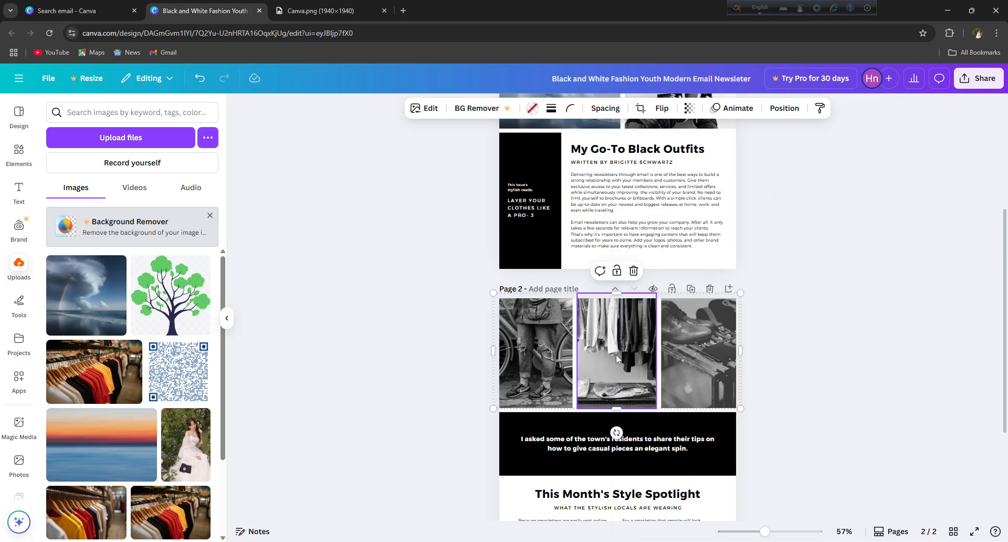
pyautogui.rightClick(625, 326)
pyautogui.click(647, 461)
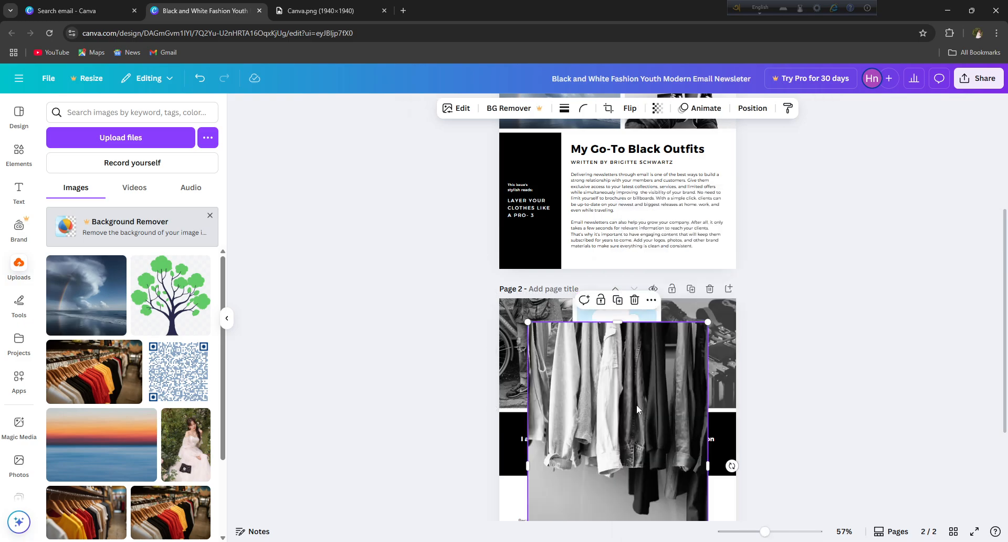
pyautogui.moveTo(636, 405)
pyautogui.mouseDown()
pyautogui.moveTo(636, 376)
pyautogui.moveTo(640, 388)
pyautogui.mouseUp()
# - Detach and delete the middle photo of the page 2 grid, then fill its frame with the uploaded color clothing-rack image
pyautogui.rightClick(625, 355)
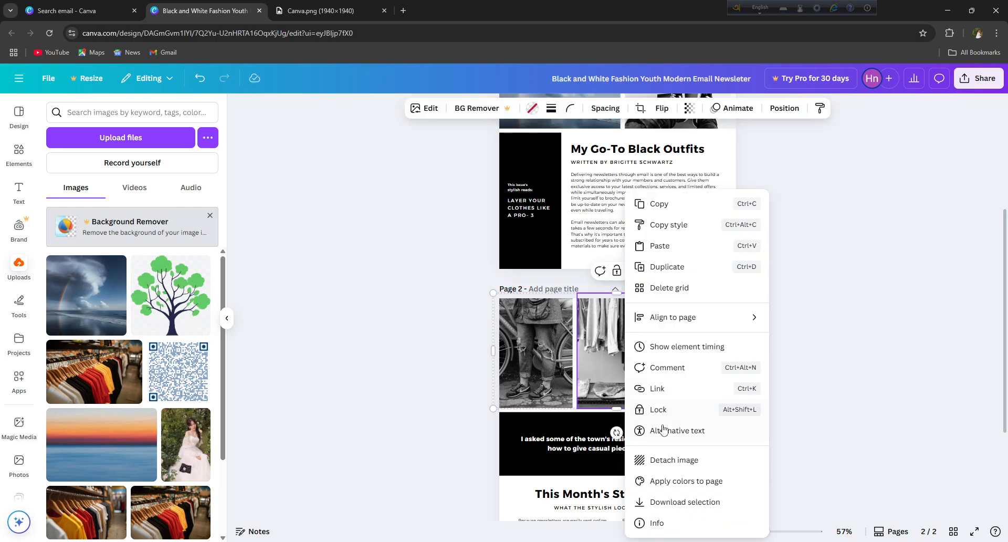
pyautogui.click(647, 460)
pyautogui.click(634, 304)
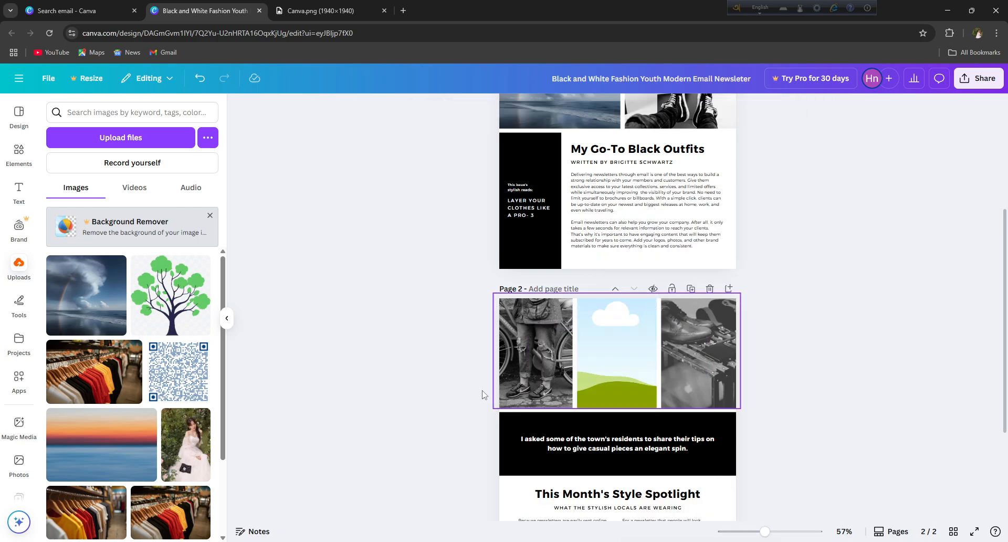
pyautogui.moveTo(126, 370); pyautogui.dragTo(613, 361)
pyautogui.scroll(4, 460, 399)
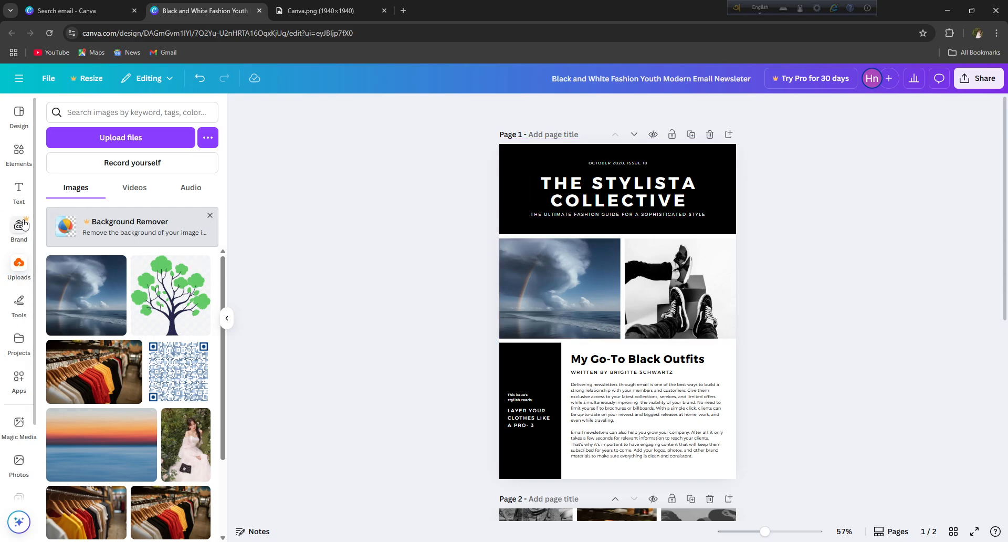
pyautogui.click(511, 189)
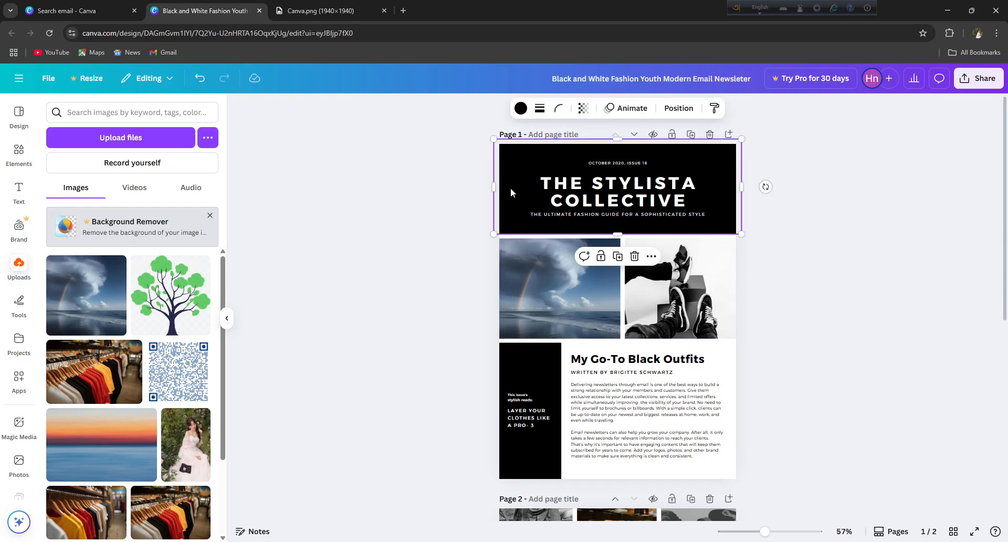
pyautogui.click(426, 260)
pyautogui.click(511, 240)
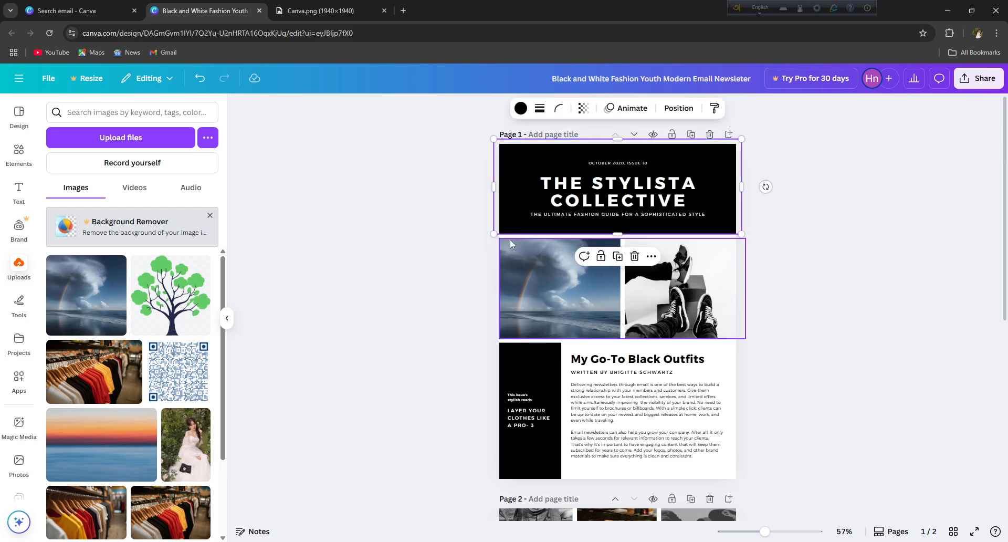
pyautogui.click(486, 250)
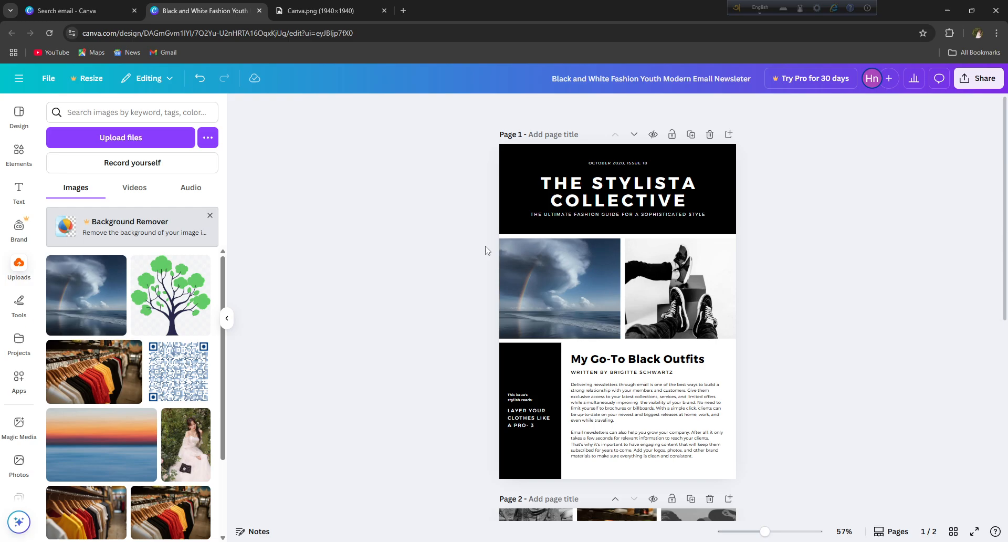
# - Move the two-photo grid on page 1 slightly down to expose a strip of the page beneath the header
pyautogui.moveTo(537, 270); pyautogui.dragTo(536, 279)
pyautogui.click(535, 243)
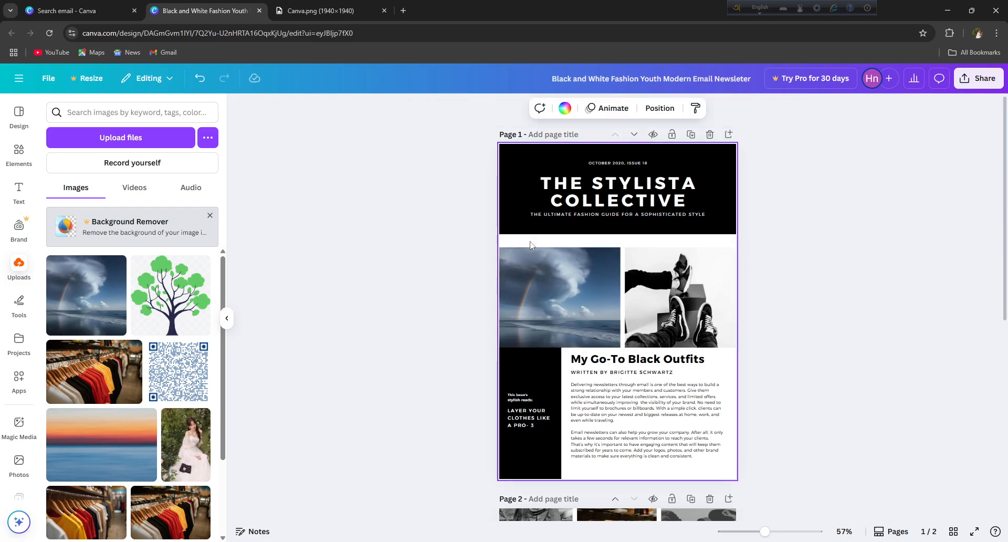
pyautogui.rightClick(535, 243)
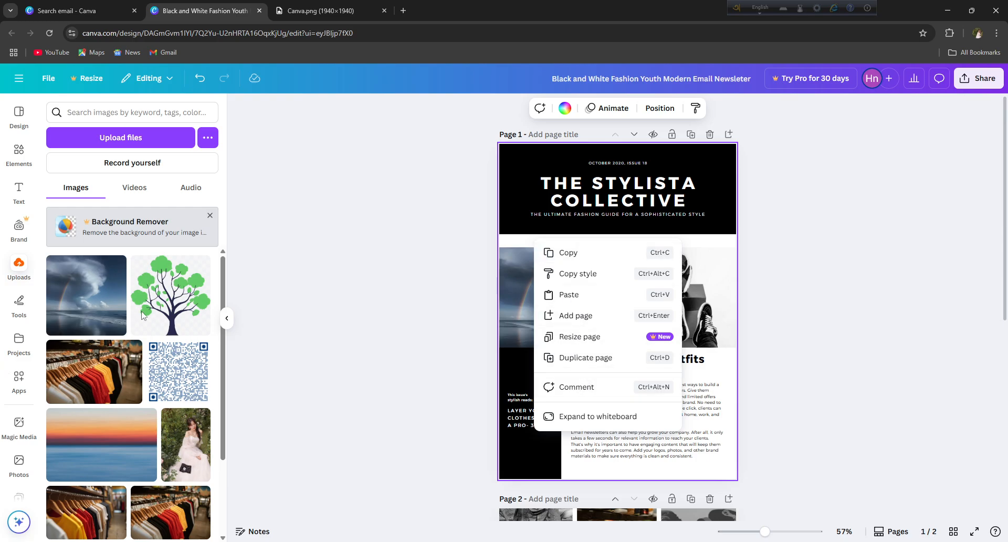
pyautogui.click(10, 268)
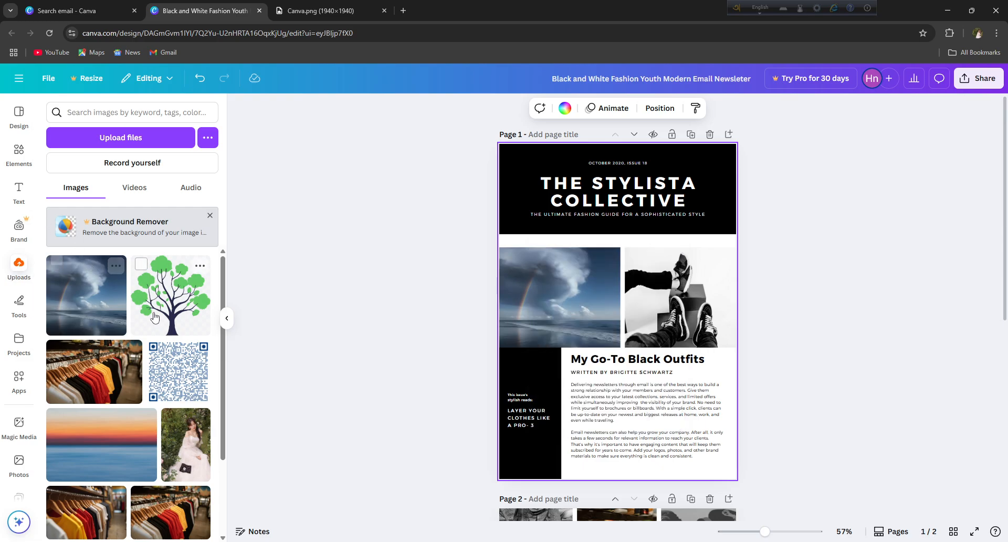
# - Add the uploaded green tree image to page 1 and set it as the page background
pyautogui.moveTo(170, 294); pyautogui.dragTo(524, 241)
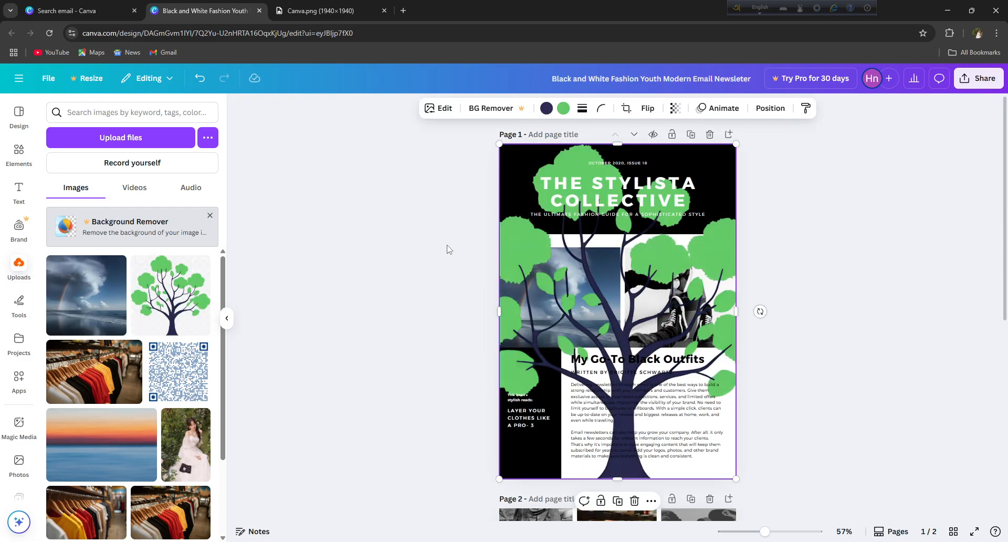
pyautogui.rightClick(522, 208)
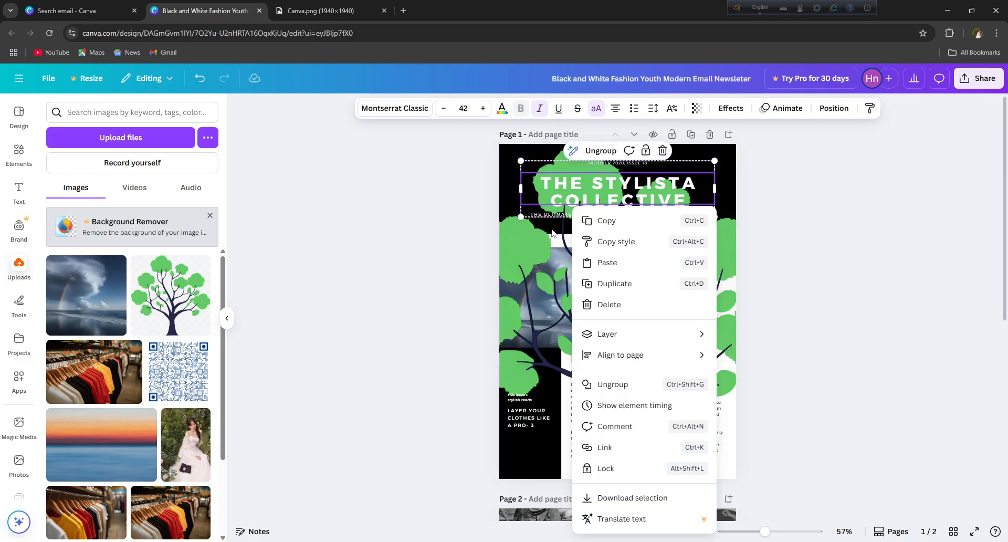
pyautogui.click(518, 245)
pyautogui.rightClick(522, 240)
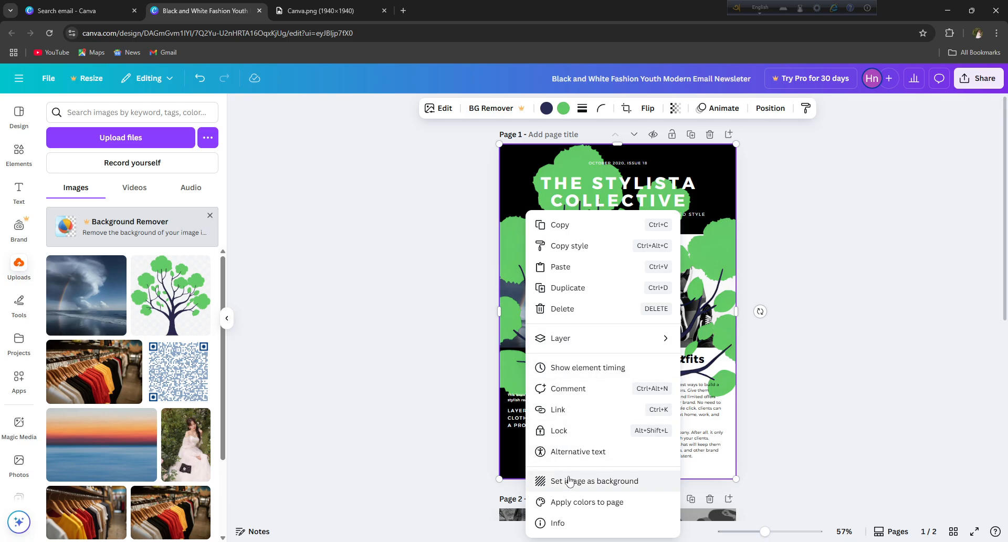
pyautogui.click(627, 485)
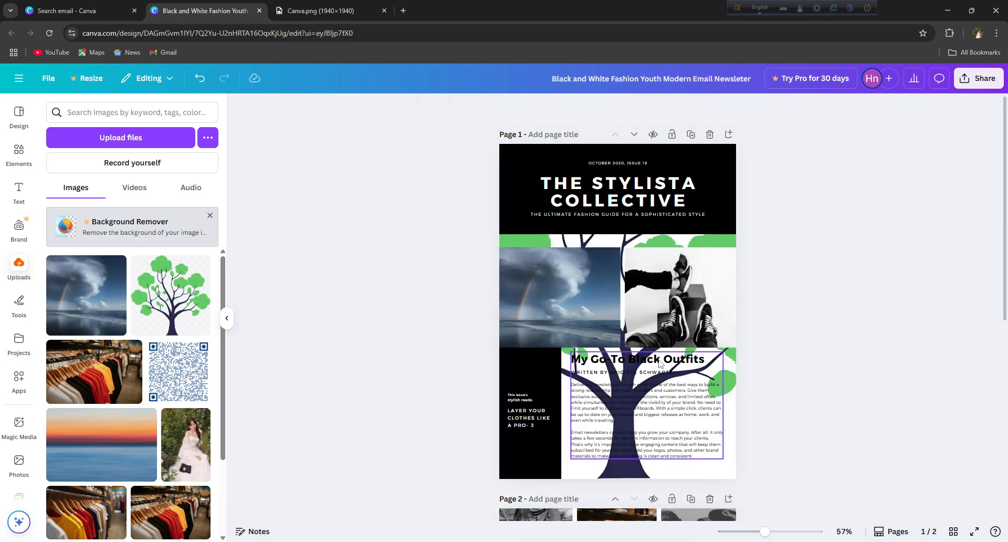
# - Move the two-photo grid on page 1 up and slightly left so it sits flush against the black header
pyautogui.moveTo(598, 314); pyautogui.dragTo(588, 304)
pyautogui.click(317, 320)
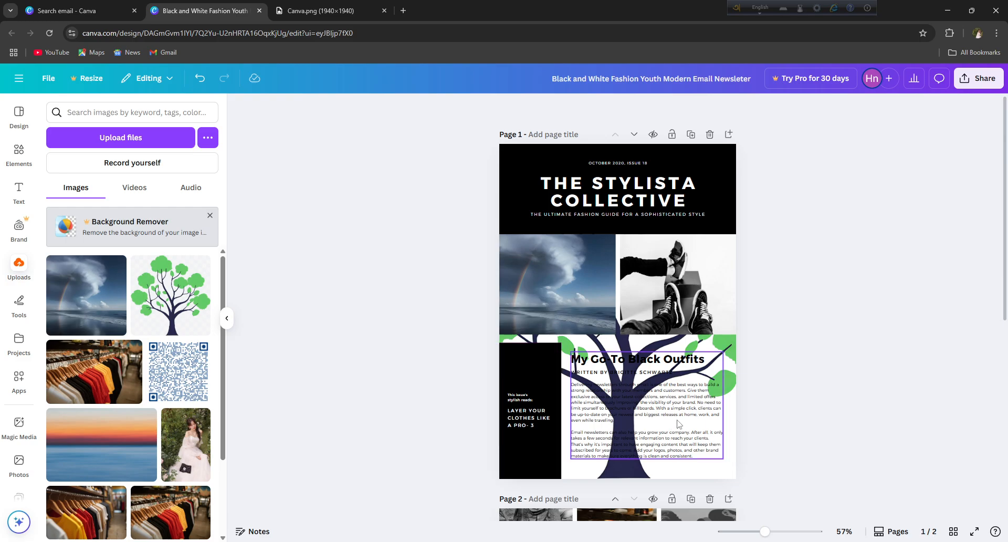
pyautogui.doubleClick(676, 443)
pyautogui.click(366, 221)
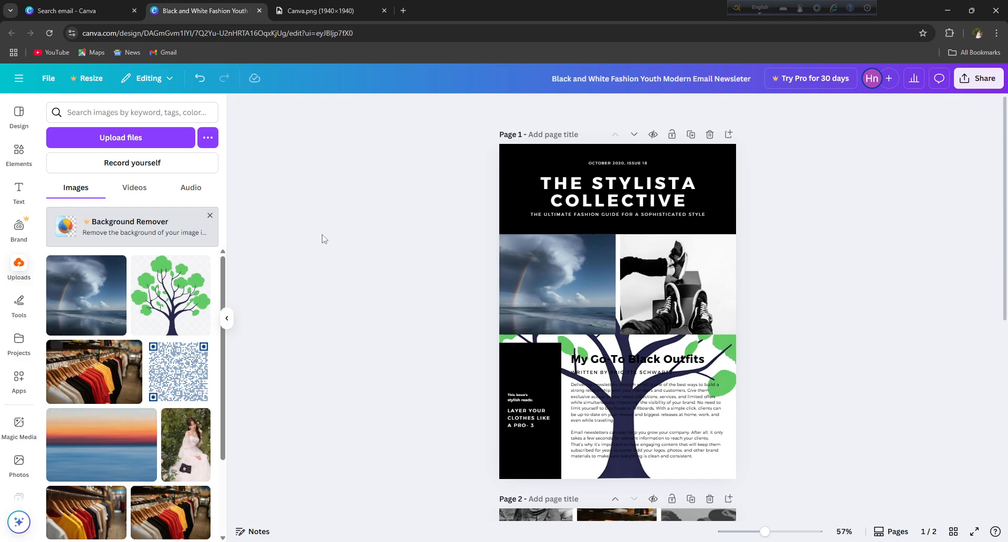
# - Clear the "THE STYLISTA COLLECTIVE" headline text in the black header on page 1
pyautogui.doubleClick(547, 209)
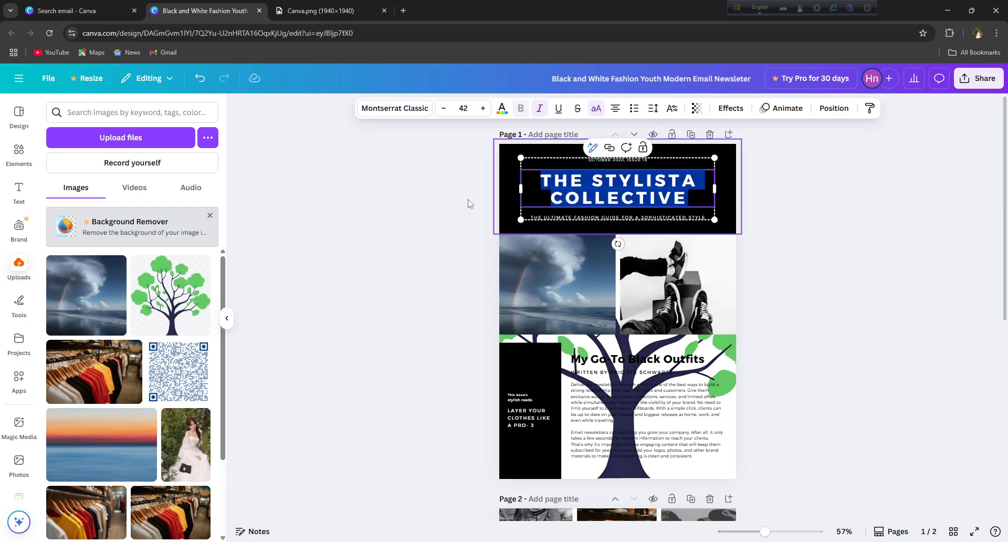
pyautogui.click(423, 193)
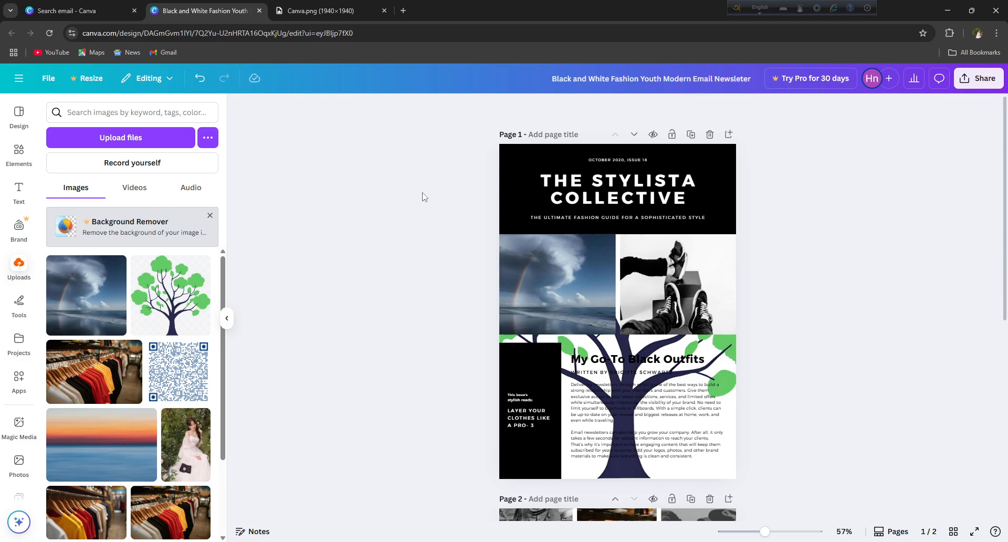
pyautogui.doubleClick(584, 192)
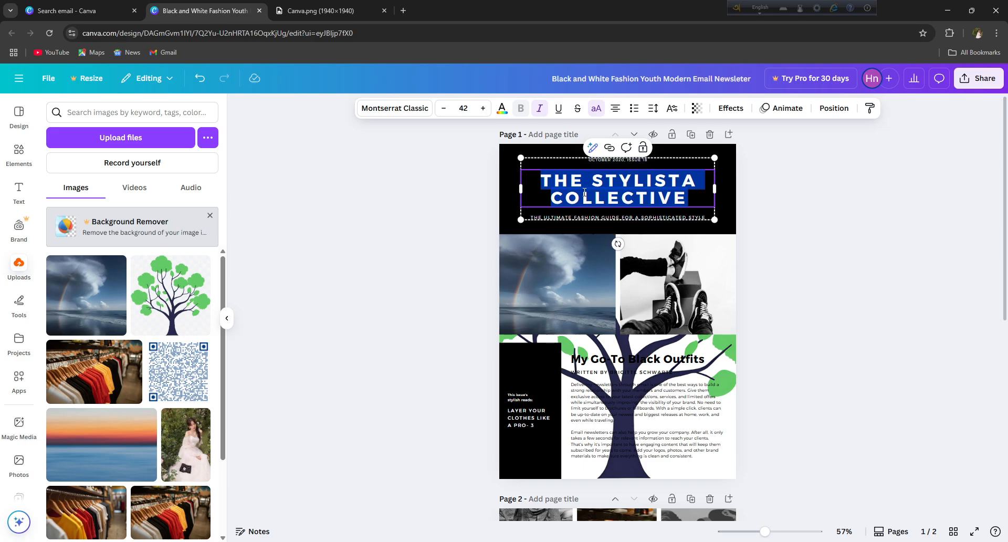
pyautogui.press('BackSpace')
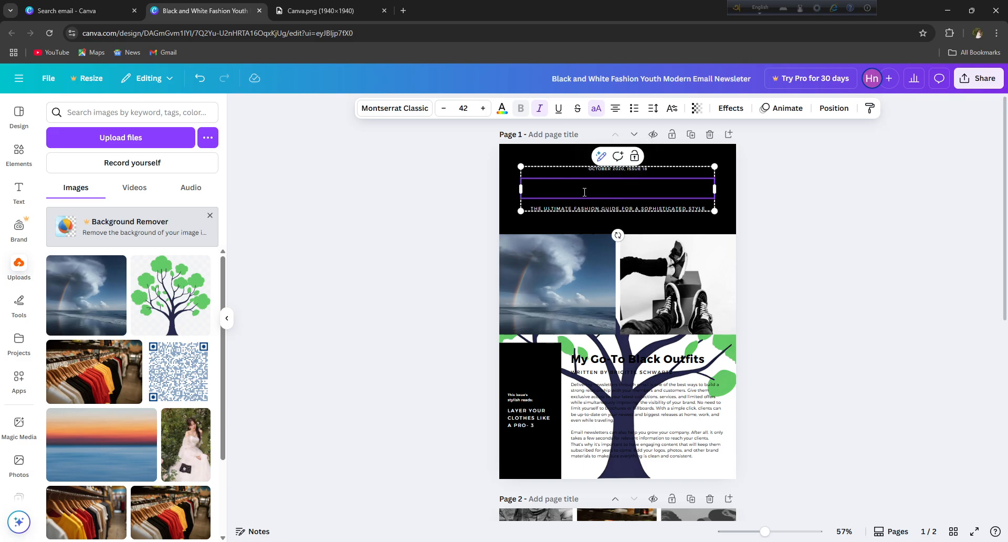
pyautogui.write('NHJGJH')
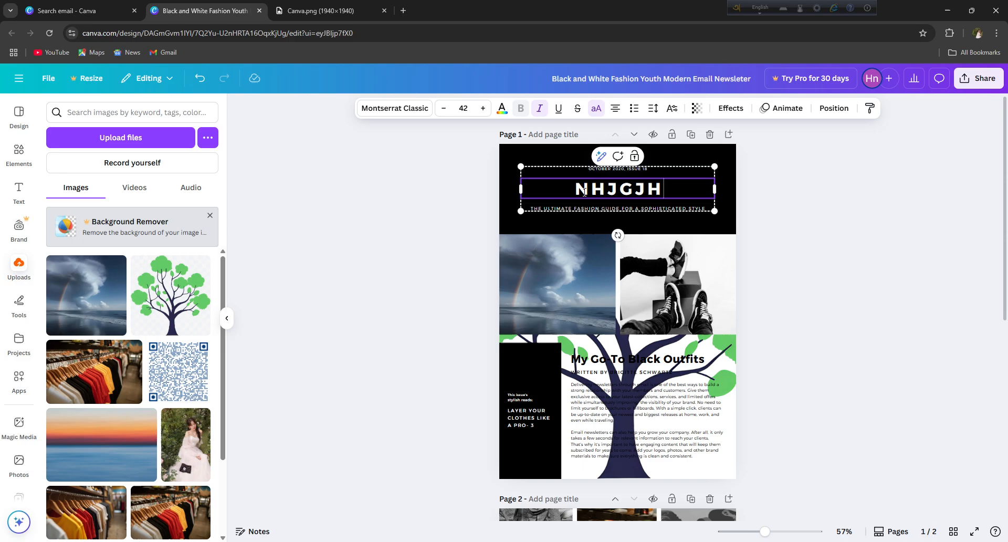
pyautogui.press('BackSpace')
pyautogui.press('BackSpace')
pyautogui.press('BackSpace')
pyautogui.press('BackSpace')
pyautogui.press('BackSpace')
pyautogui.press('BackSpace')
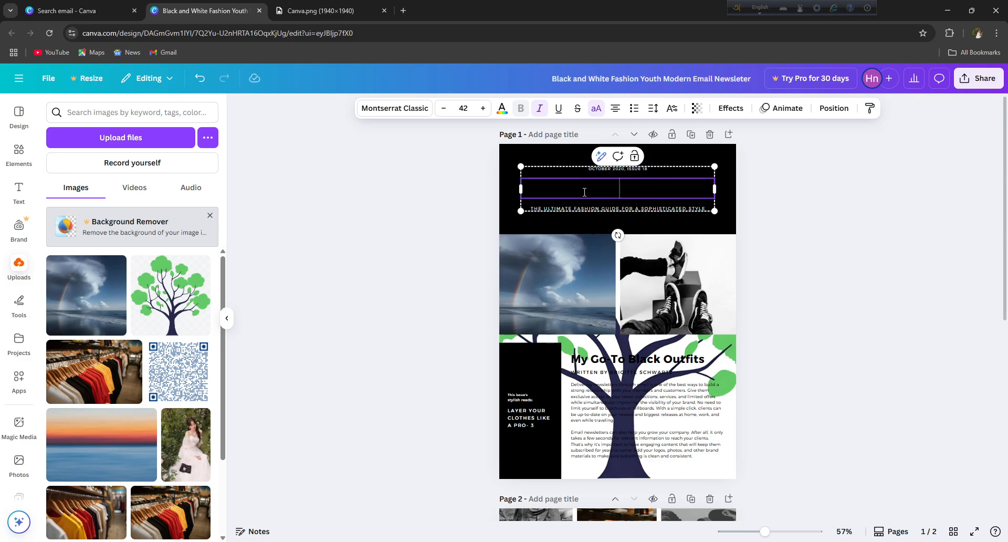
# - Paste the copied e-mail address as the page 1 headline and remove the extra blank line below it
pyautogui.hotkey('ctrl', 'v')
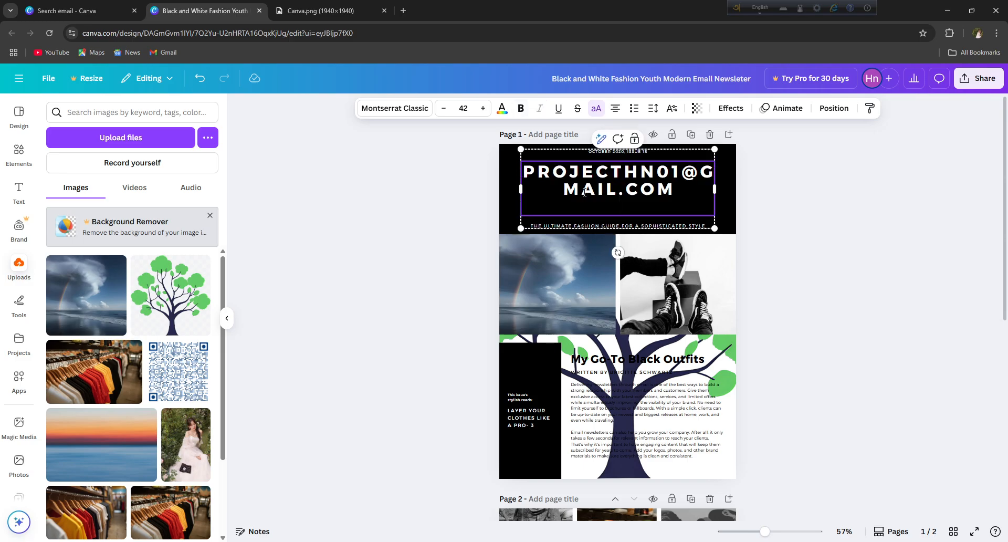
pyautogui.press('BackSpace')
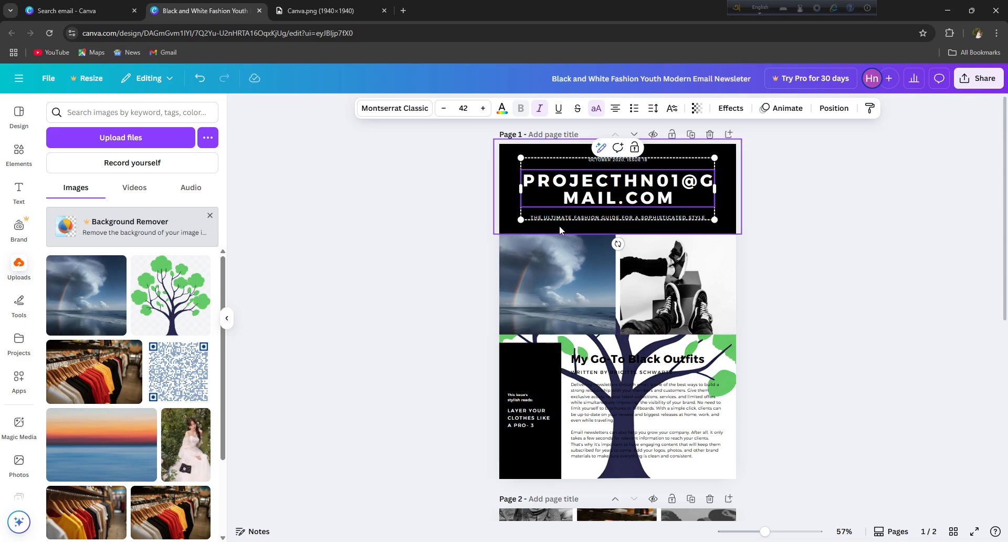
# - Set the text color of the entire page 1 headline to white
pyautogui.moveTo(670, 198); pyautogui.dragTo(529, 189)
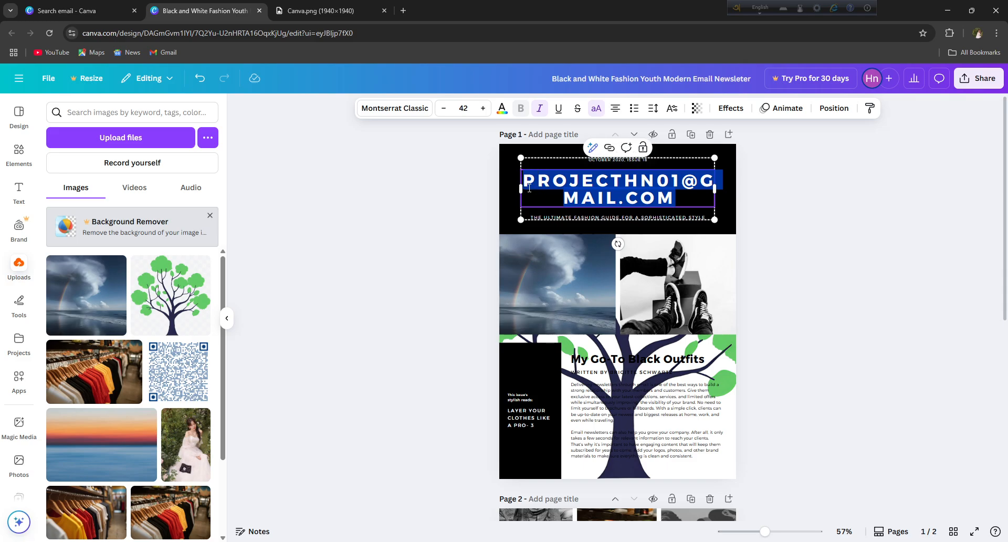
pyautogui.click(502, 108)
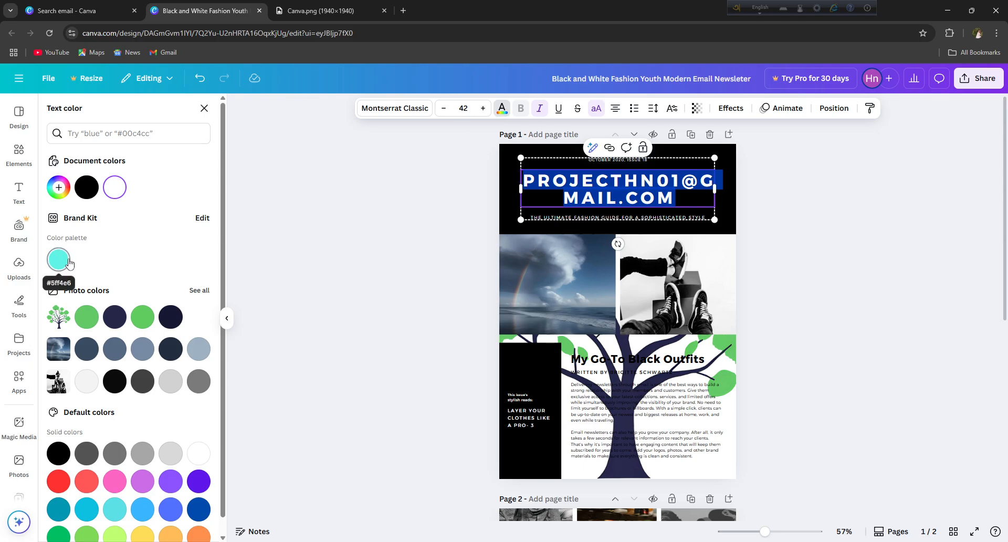
pyautogui.scroll(-1, 118, 441)
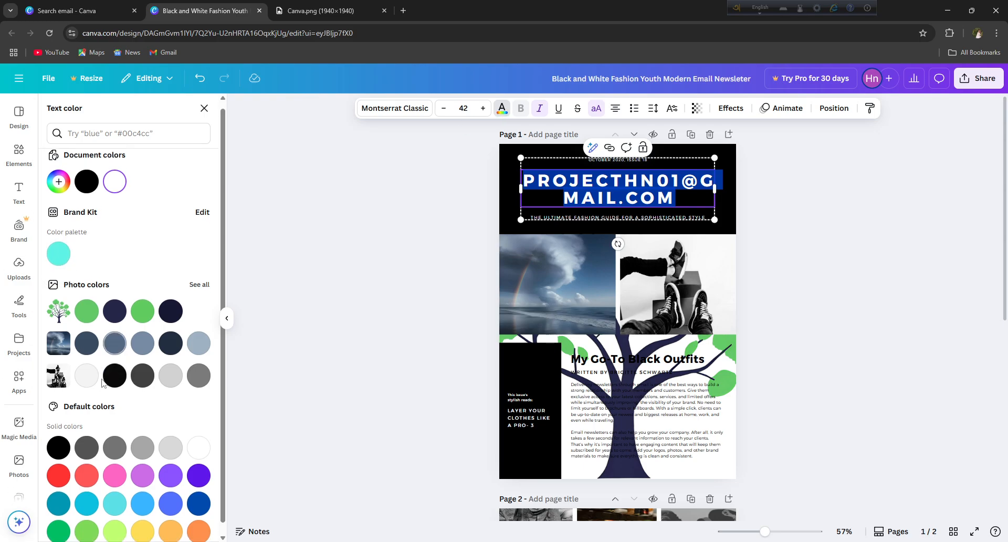
pyautogui.click(197, 443)
pyautogui.click(351, 326)
pyautogui.click(361, 284)
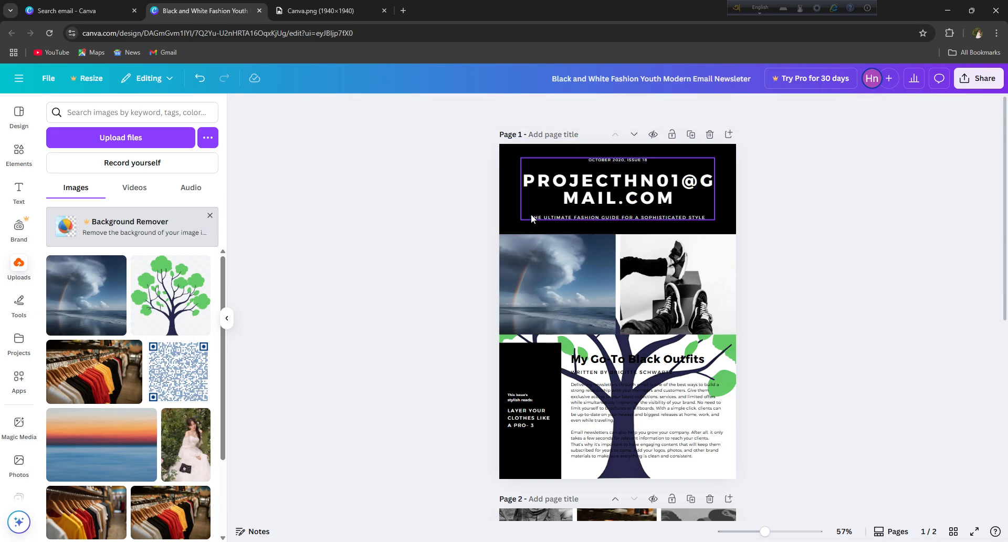
# - Try font sizes 41 and 44 on the page 1 headline and set the size back to 42
pyautogui.doubleClick(580, 194)
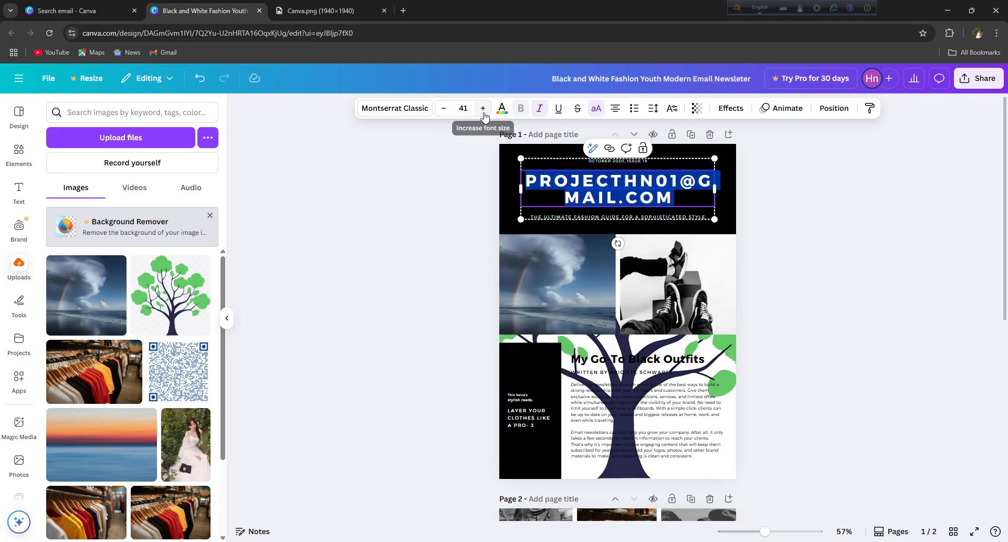
pyautogui.click(444, 109)
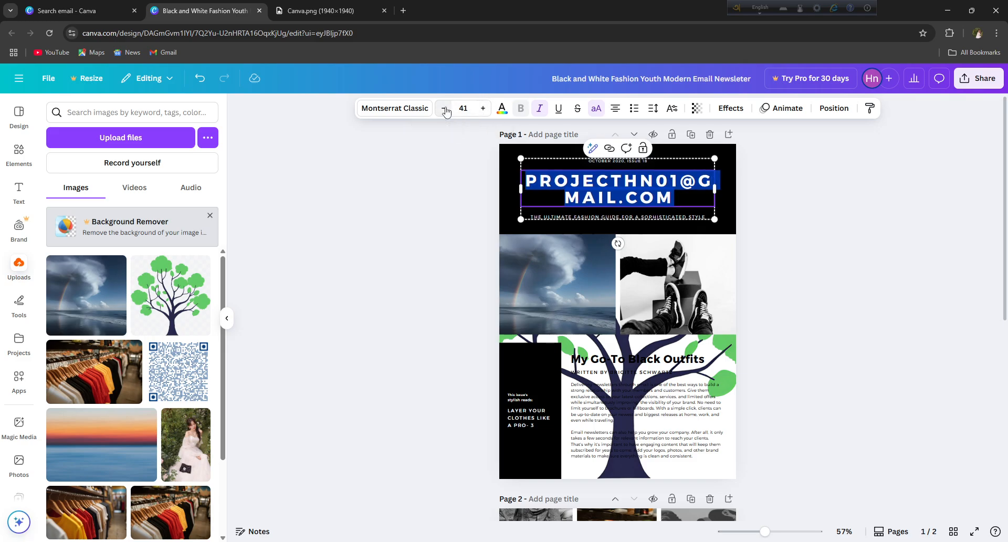
pyautogui.click(444, 109)
pyautogui.click(483, 108)
pyautogui.click(483, 108)
pyautogui.click(483, 108)
pyautogui.click(483, 109)
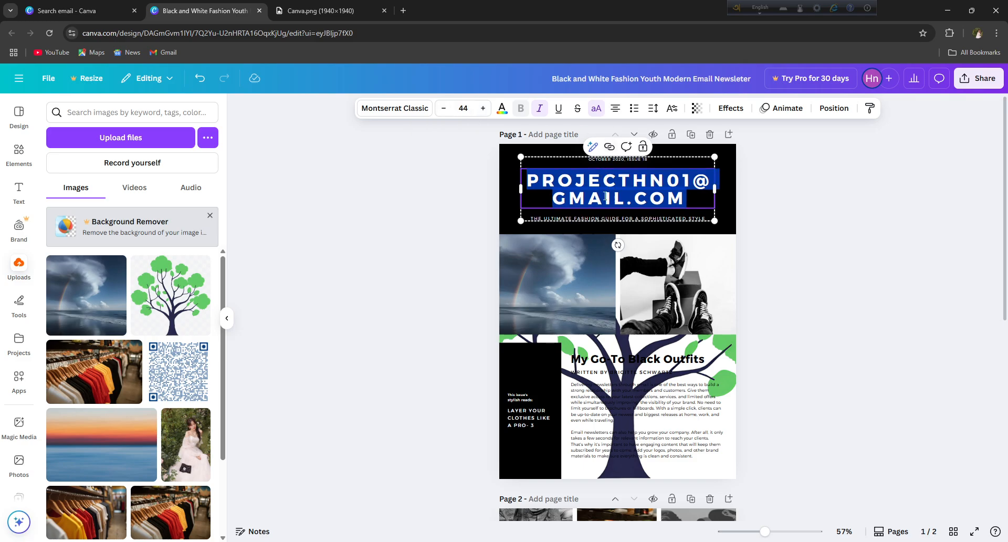
pyautogui.click(441, 112)
pyautogui.click(442, 111)
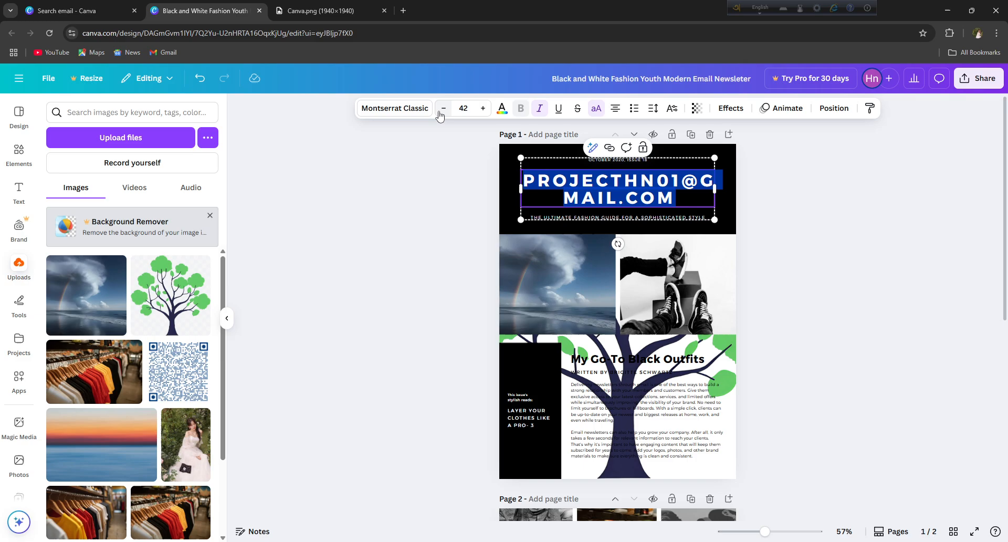
pyautogui.click(463, 108)
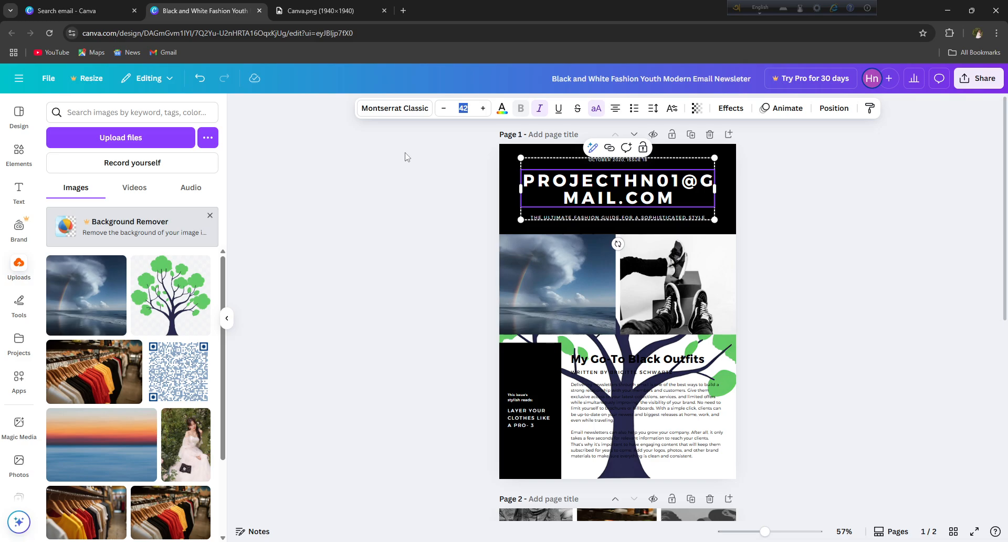
pyautogui.click(309, 185)
# - Try the Lexend Deca, Montserrat Semi-Bold and Montserrat Light fonts on the page 1 headline
pyautogui.click(548, 189)
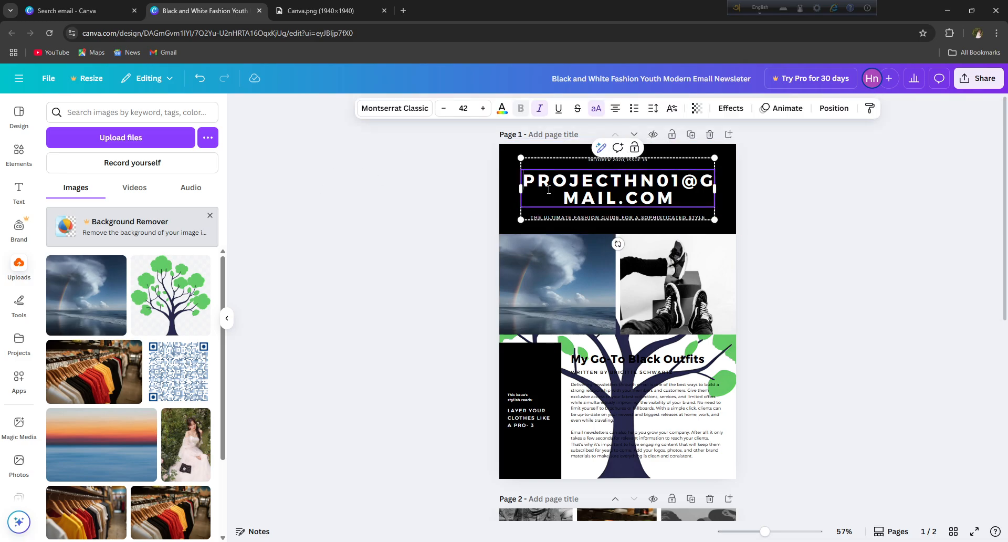
pyautogui.click(401, 110)
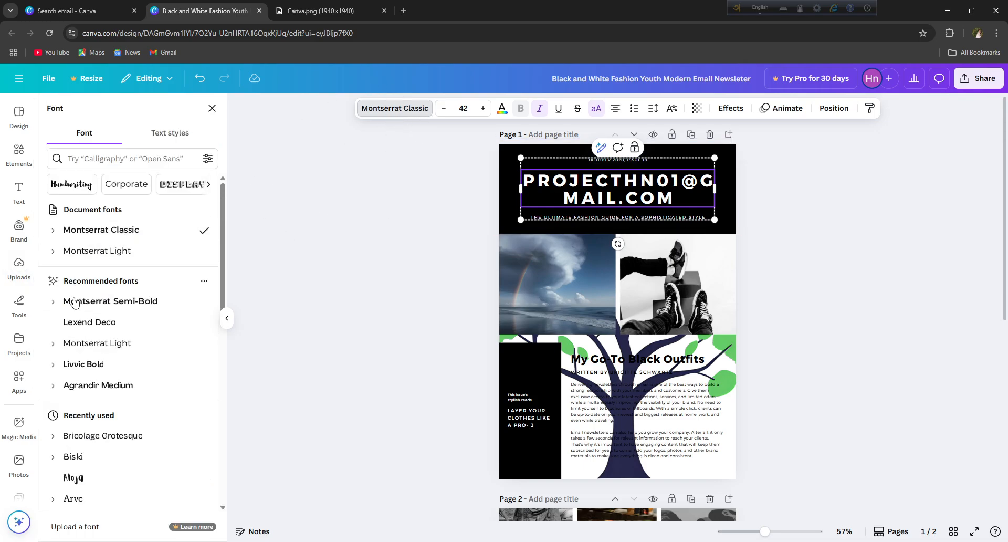
pyautogui.click(86, 328)
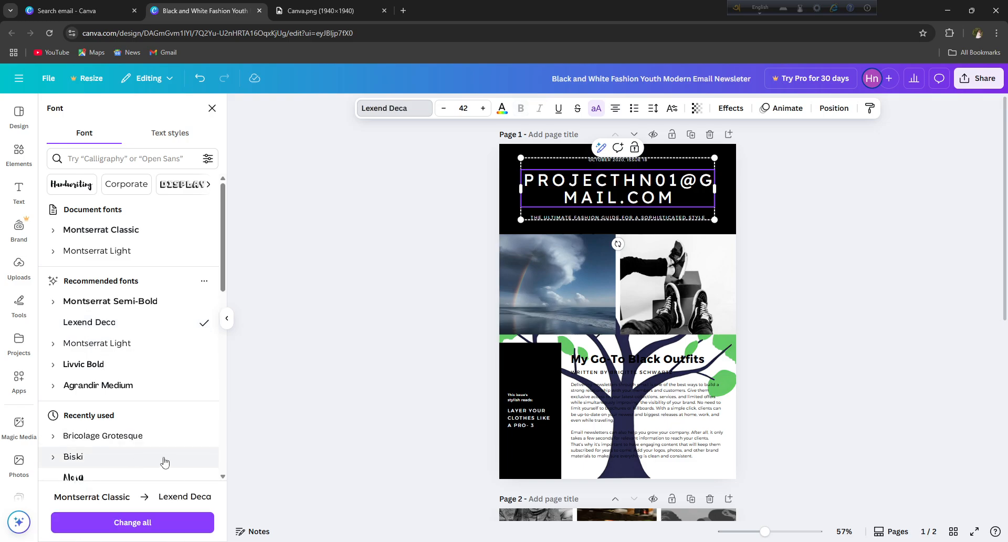
pyautogui.moveTo(523, 180); pyautogui.dragTo(568, 207)
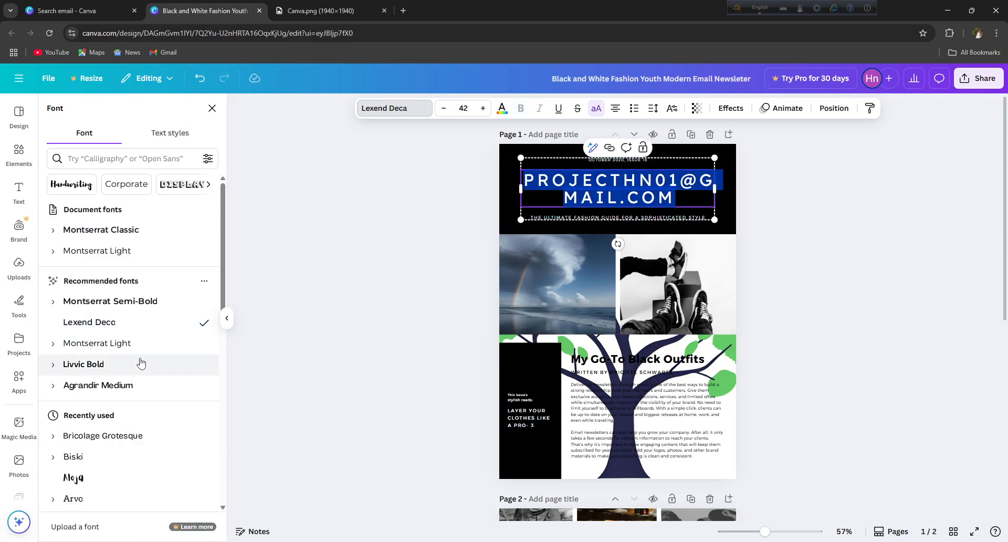
pyautogui.click(120, 309)
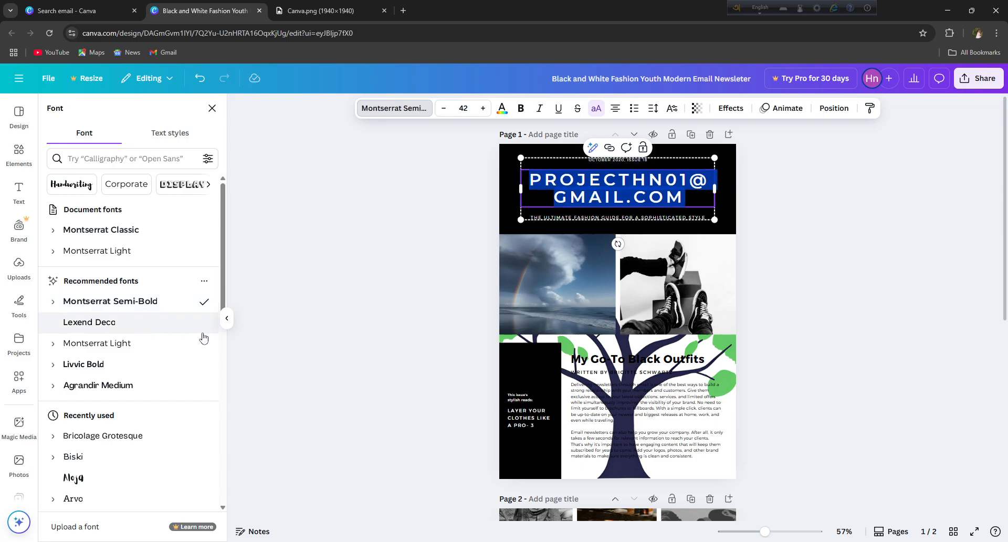
pyautogui.click(128, 345)
# - Set the page 1 headline's font to Horizon and move the header text group slightly up and left
pyautogui.scroll(-2, 138, 376)
pyautogui.scroll(-1, 124, 376)
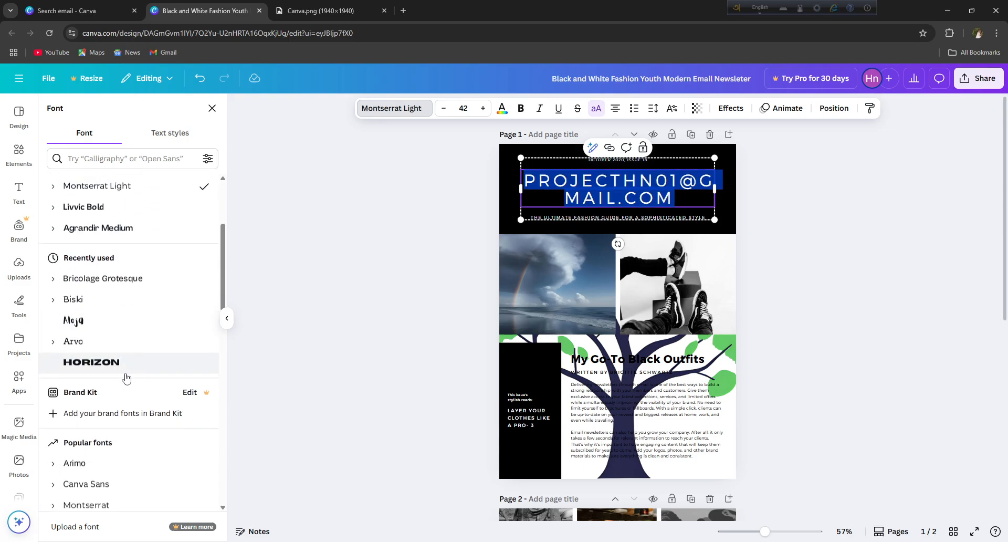
pyautogui.click(124, 368)
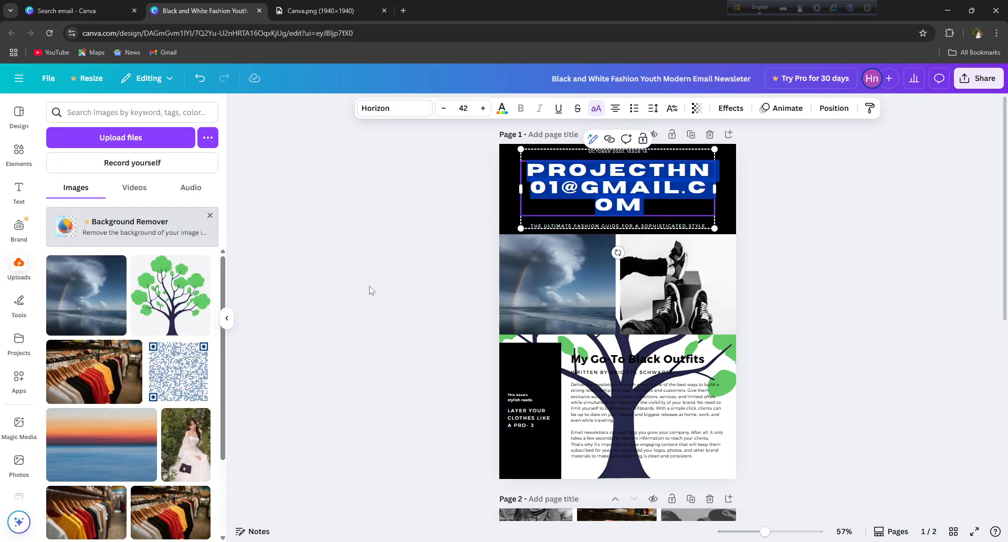
pyautogui.click(398, 218)
pyautogui.moveTo(587, 189); pyautogui.dragTo(585, 184)
pyautogui.click(884, 204)
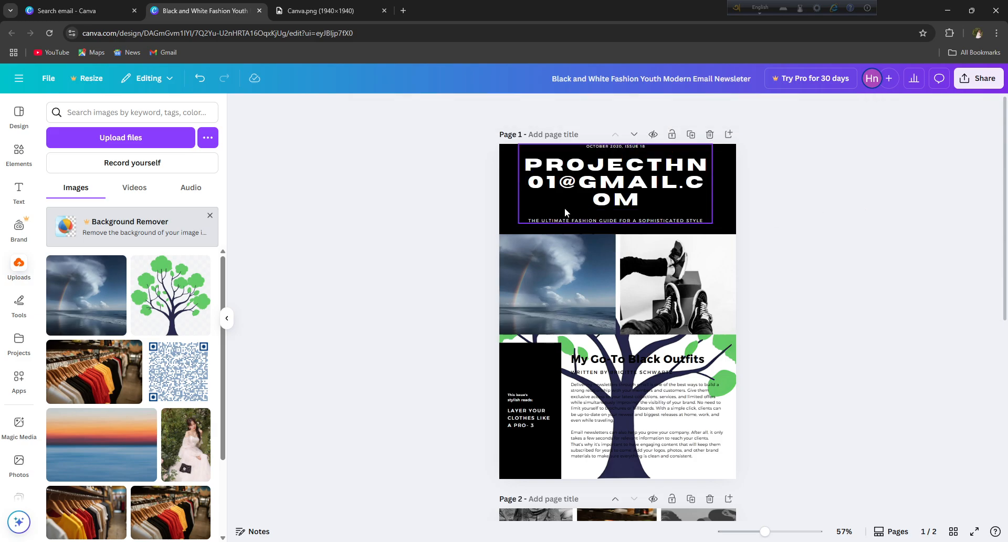
# - Move the black rectangle behind the page 2 quote slightly right so its left edge aligns with the page edge
pyautogui.scroll(-7, 578, 315)
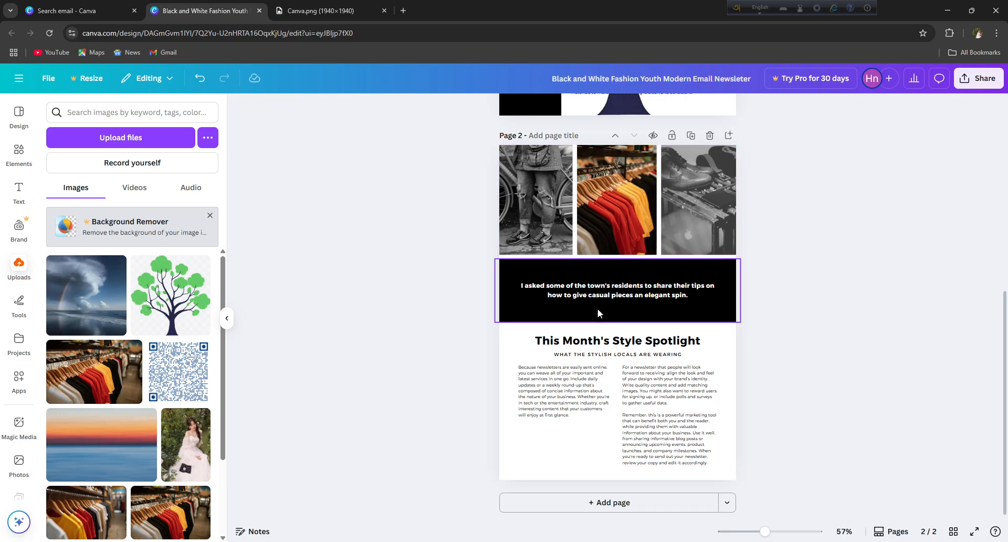
pyautogui.click(593, 294)
pyautogui.click(592, 293)
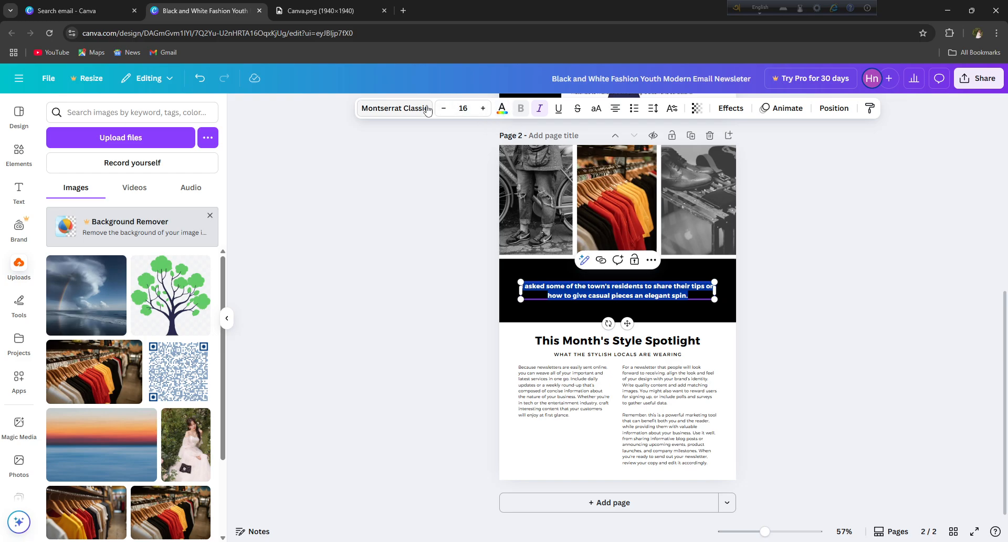
pyautogui.click(418, 267)
pyautogui.click(536, 269)
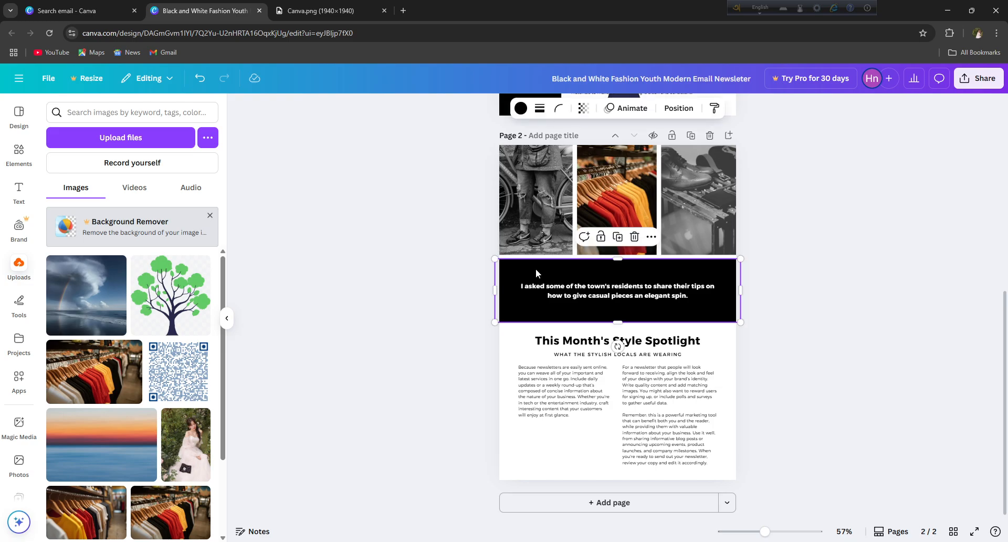
pyautogui.moveTo(536, 269)
pyautogui.mouseDown()
pyautogui.moveTo(527, 268)
pyautogui.moveTo(545, 268)
pyautogui.mouseUp()
pyautogui.rightClick(547, 271)
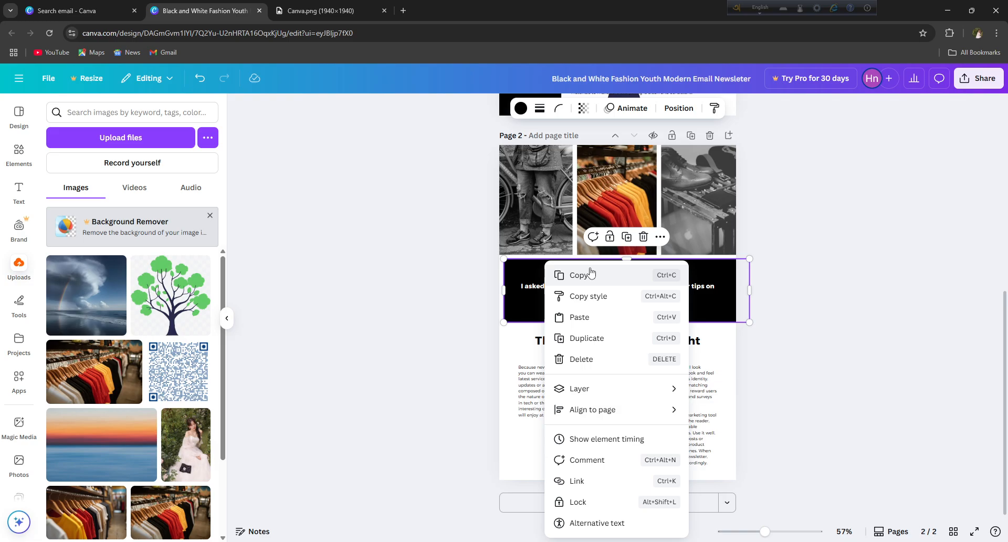
pyautogui.click(402, 270)
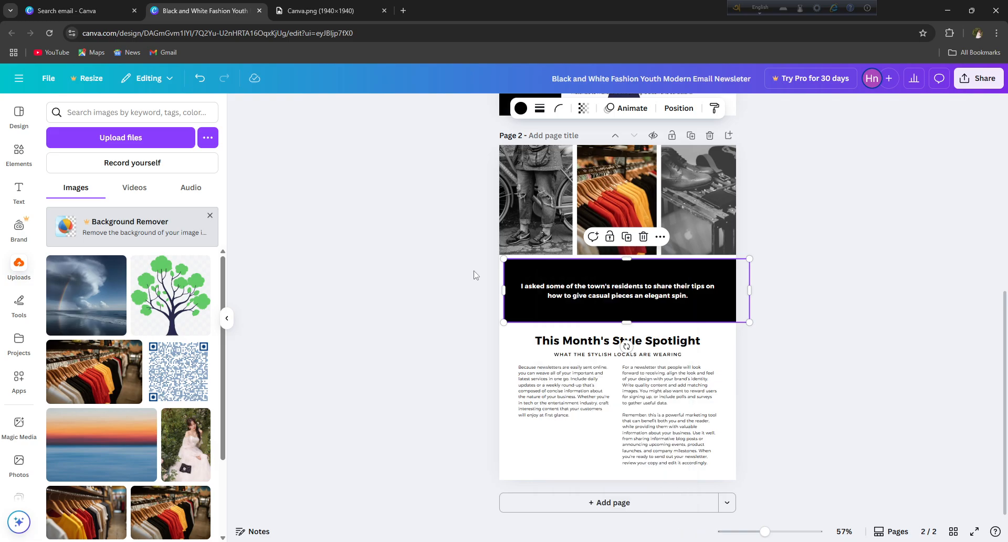
pyautogui.moveTo(535, 273); pyautogui.dragTo(539, 272)
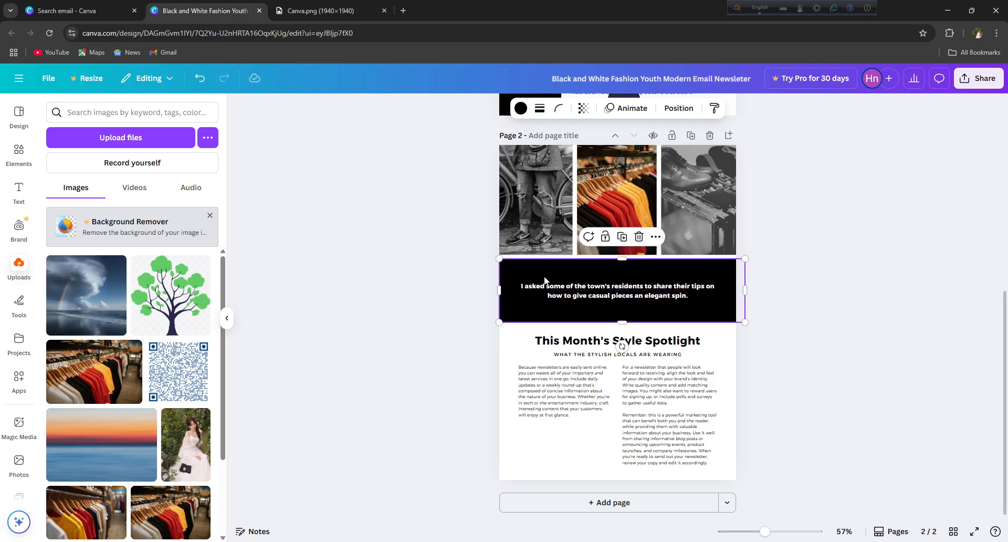
# - Search the elements library for "colour box"
pyautogui.click(27, 156)
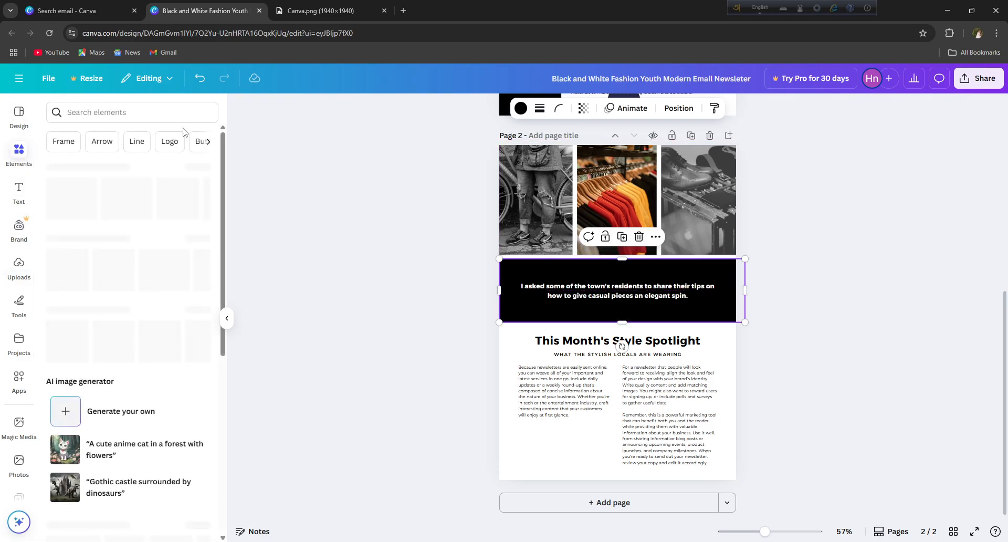
pyautogui.click(134, 105)
pyautogui.write('colo')
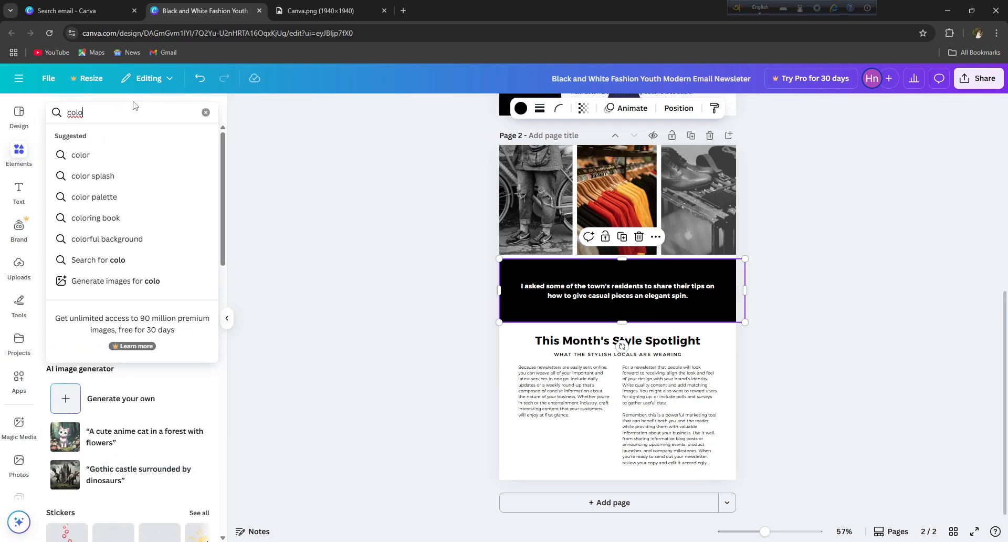
pyautogui.write('ur b')
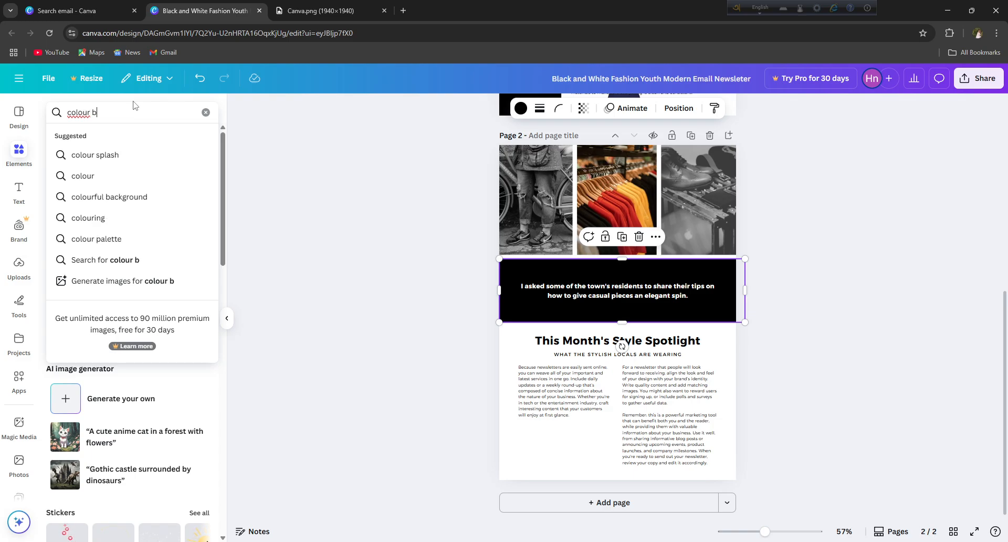
pyautogui.write('ox')
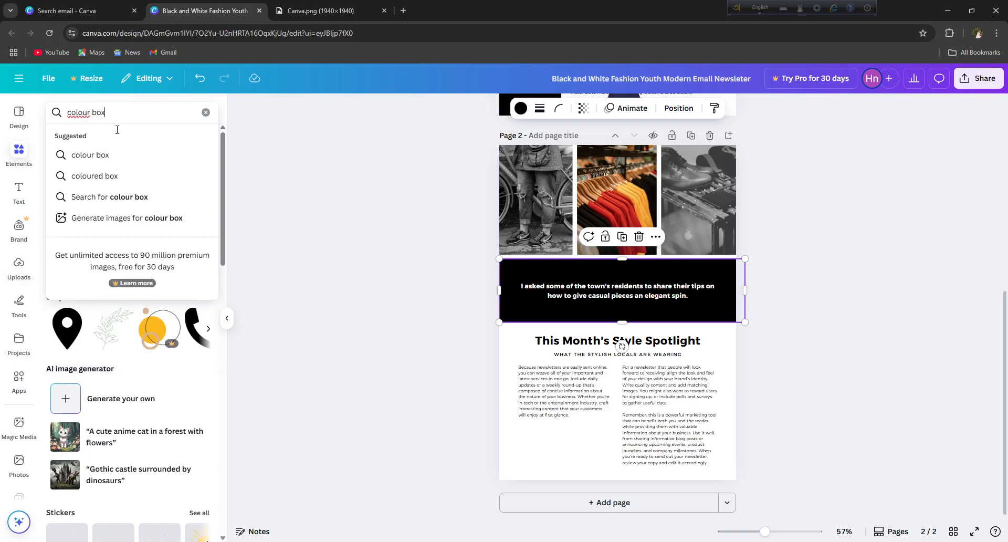
pyautogui.click(99, 157)
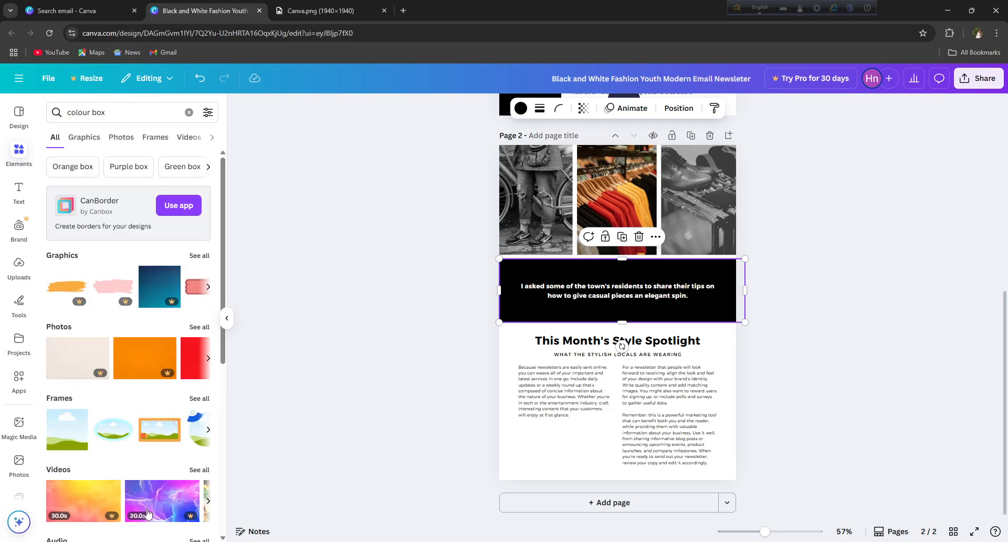
# - Place the orange rectangular picture frame over the left half of page 2's black quote band and enlarge it slightly
pyautogui.scroll(-5, 147, 513)
pyautogui.scroll(1, 127, 229)
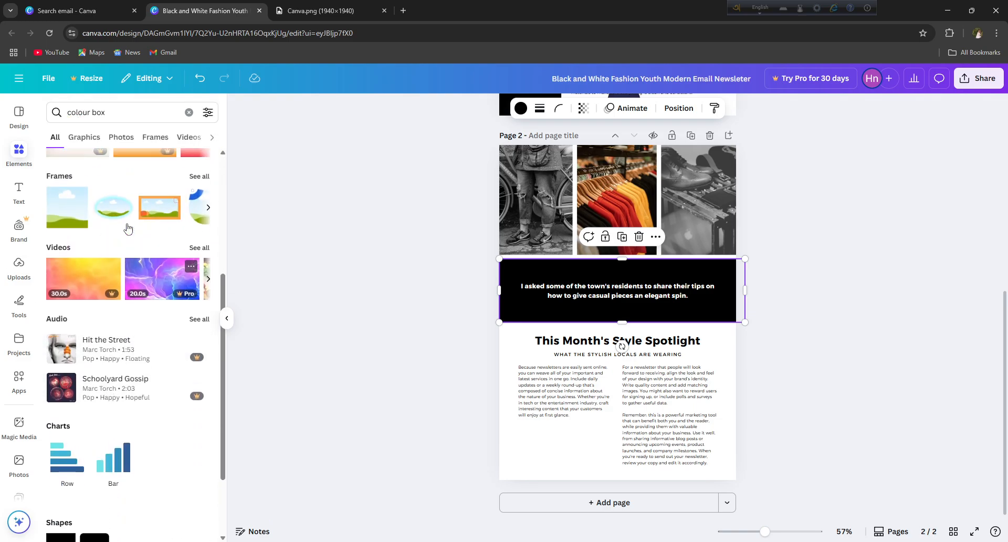
pyautogui.moveTo(159, 218); pyautogui.dragTo(518, 282)
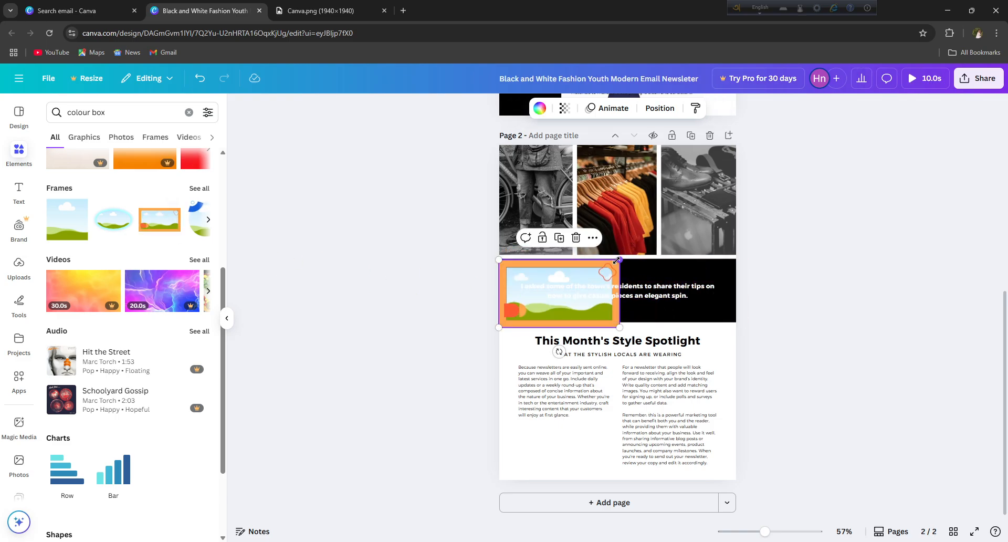
pyautogui.moveTo(618, 260); pyautogui.dragTo(629, 255)
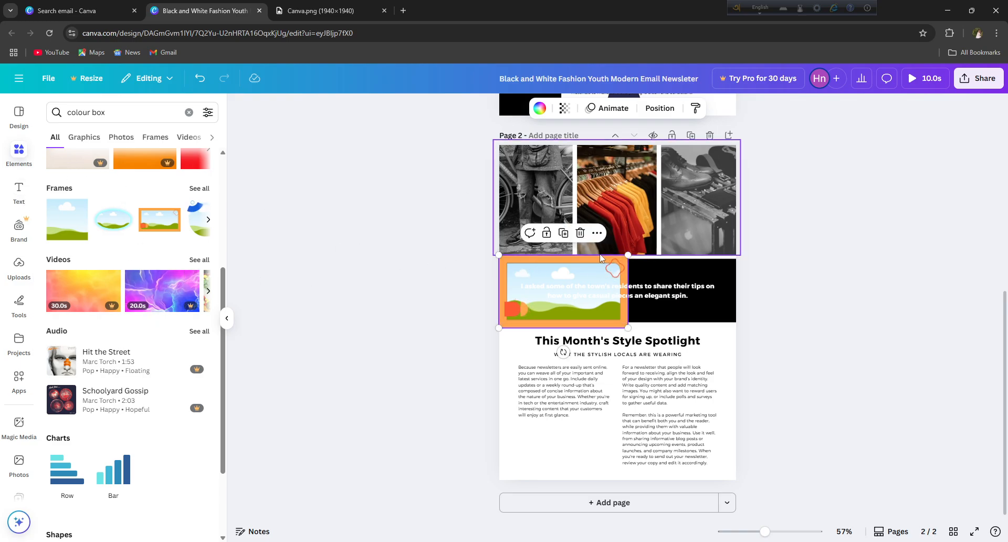
# - Fill the orange frame on page 2 with the uploaded photo of the stormy sea and rainbow
pyautogui.click(19, 266)
pyautogui.click(86, 296)
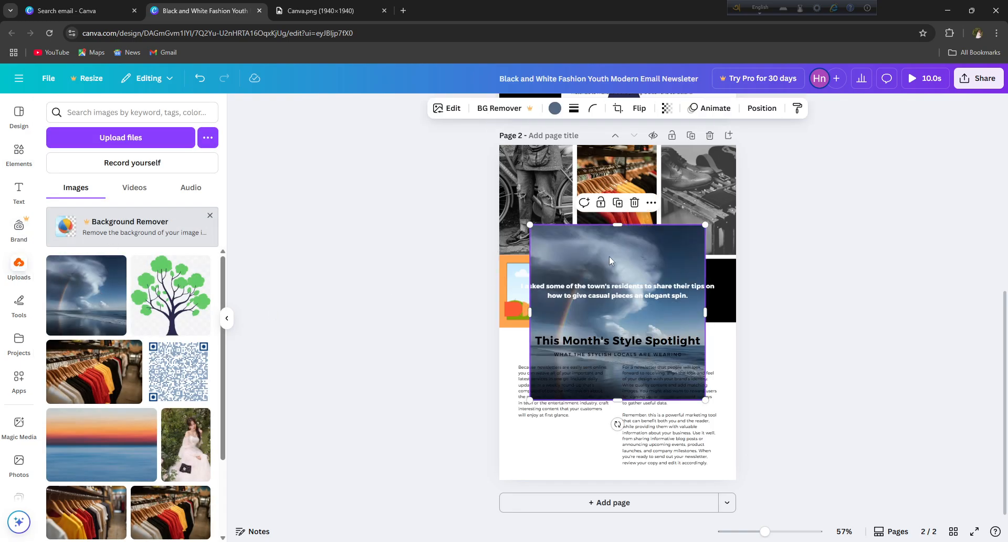
pyautogui.moveTo(622, 247); pyautogui.dragTo(565, 266)
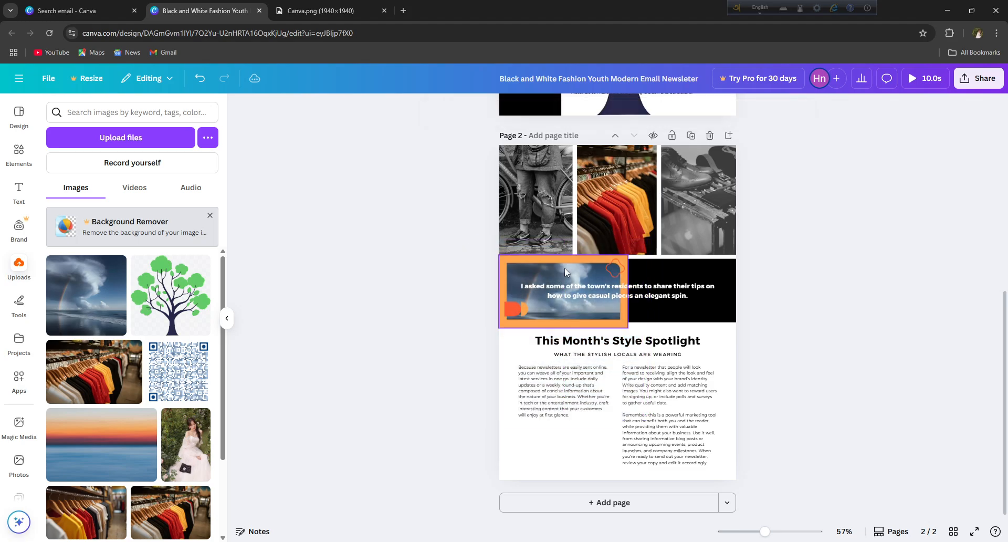
pyautogui.click(716, 267)
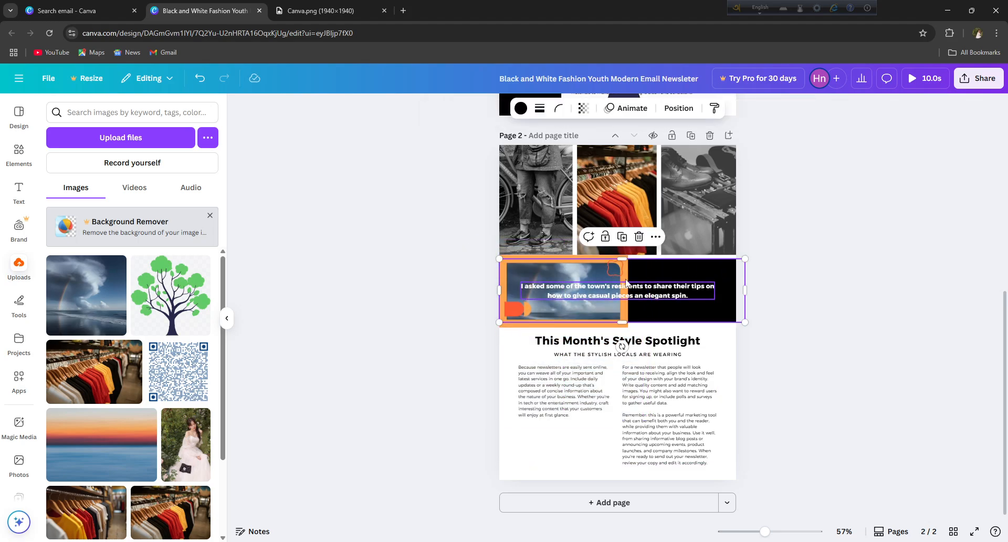
pyautogui.click(326, 12)
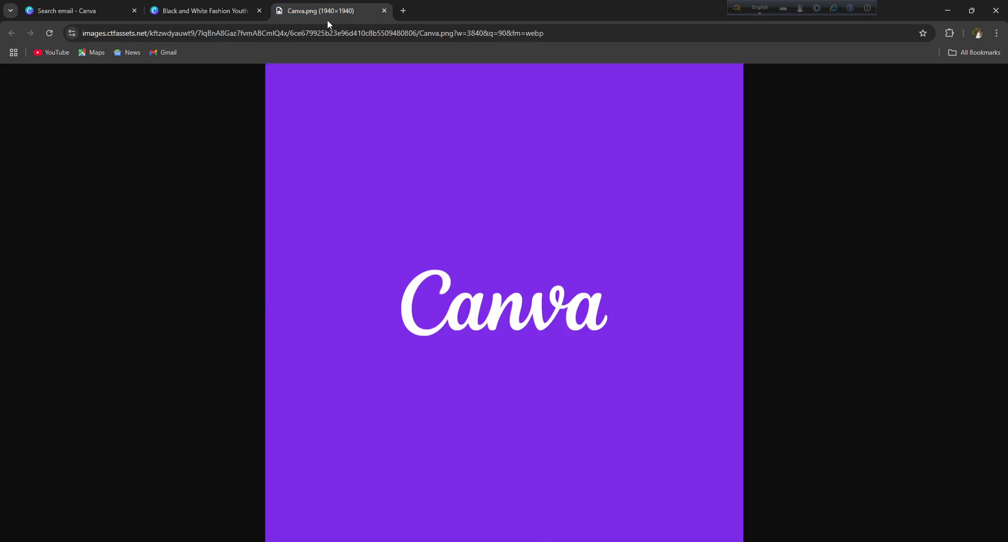
pyautogui.click(204, 11)
pyautogui.click(391, 272)
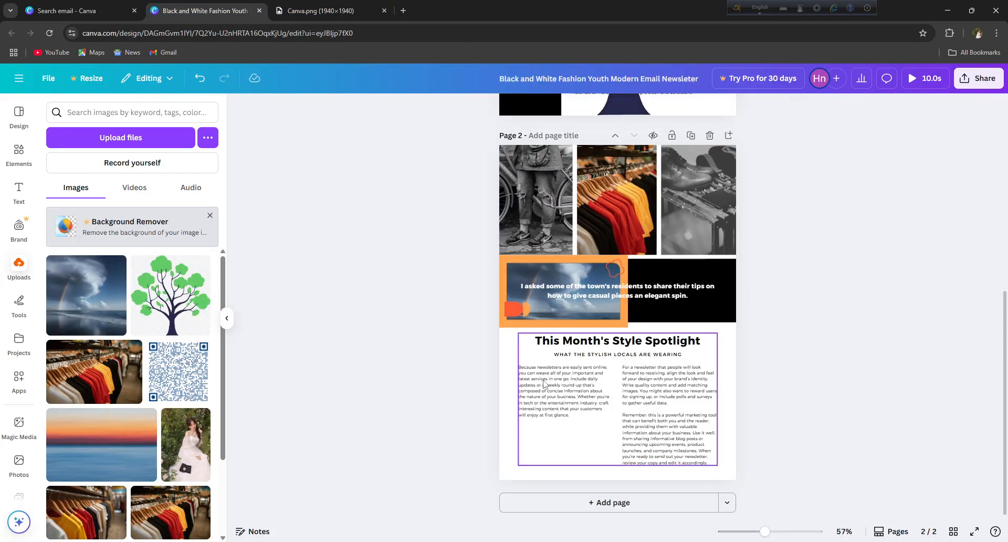
pyautogui.scroll(6, 642, 470)
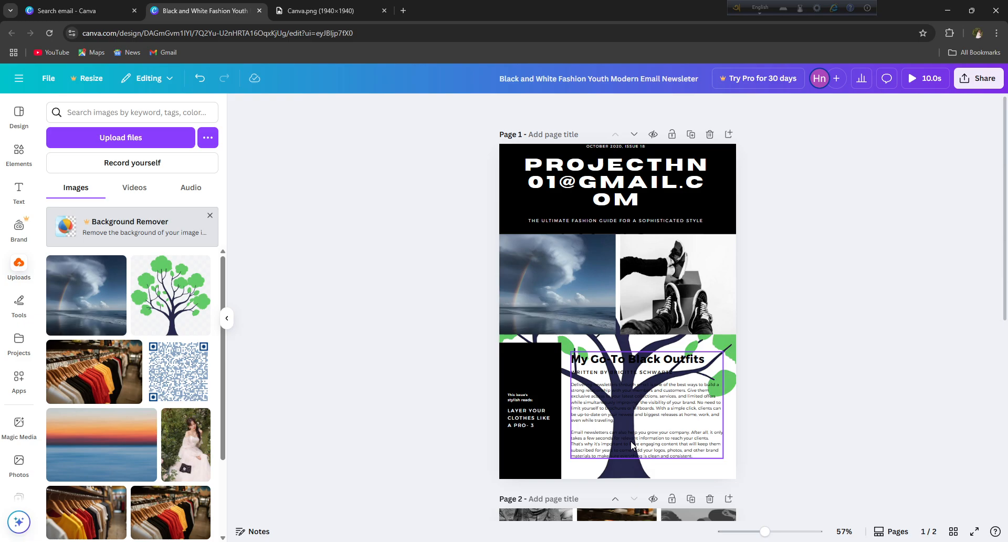
pyautogui.scroll(-6, 630, 440)
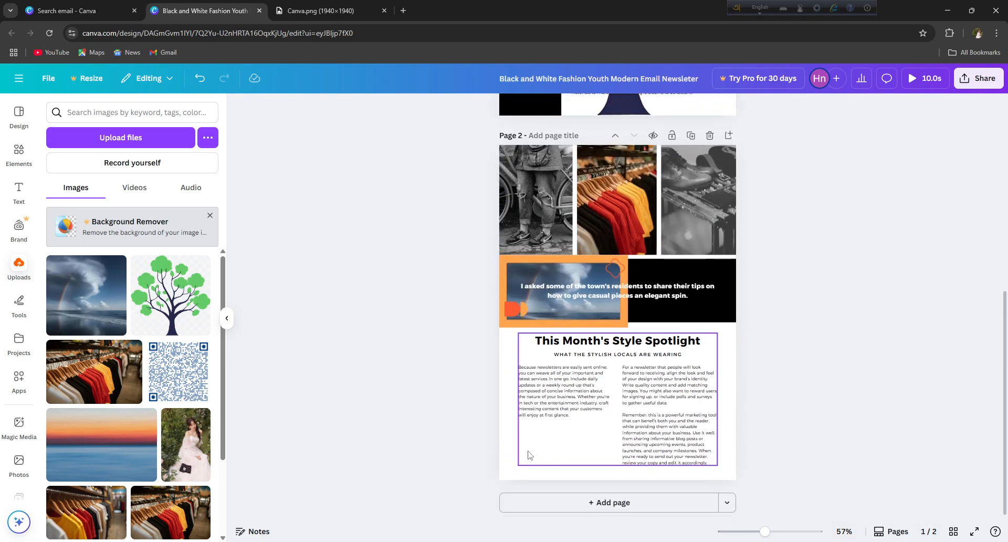
# - Add a blank page 3 and enlarge the uploaded sunset-over-sea photo until it covers the whole page
pyautogui.click(563, 507)
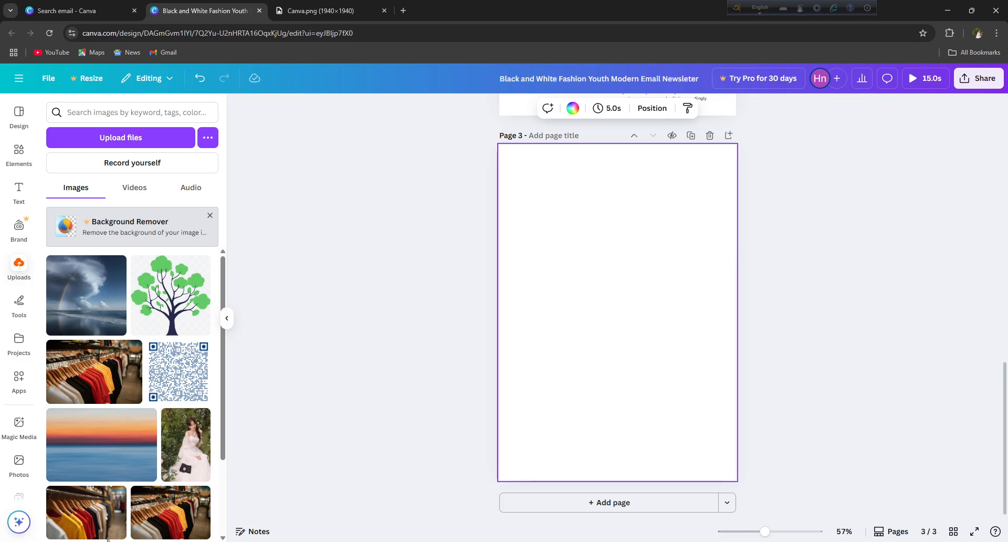
pyautogui.click(77, 476)
pyautogui.moveTo(587, 308); pyautogui.dragTo(588, 193)
pyautogui.moveTo(664, 257); pyautogui.dragTo(837, 371)
pyautogui.moveTo(655, 230)
pyautogui.mouseDown()
pyautogui.moveTo(644, 248)
pyautogui.moveTo(644, 232)
pyautogui.mouseUp()
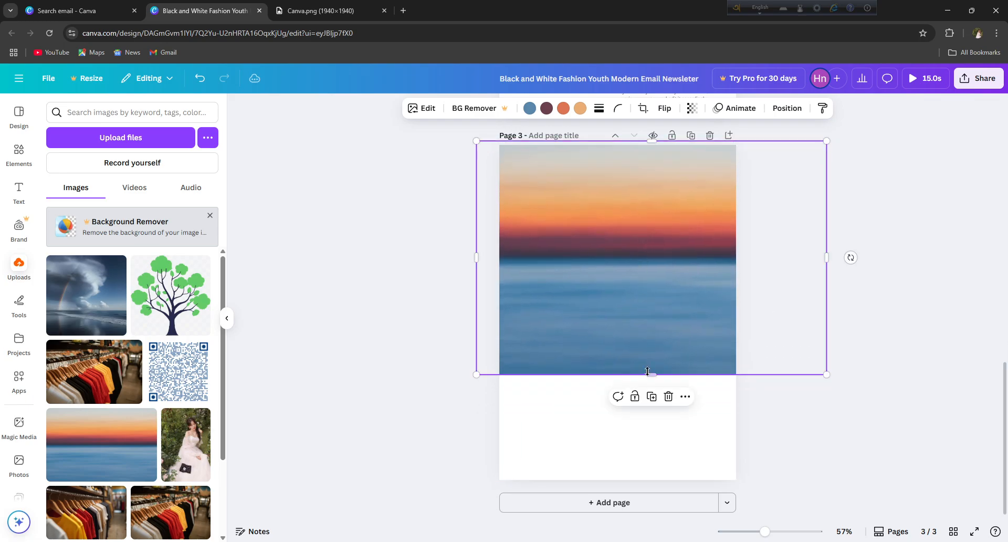
pyautogui.moveTo(647, 372); pyautogui.dragTo(649, 481)
pyautogui.click(357, 275)
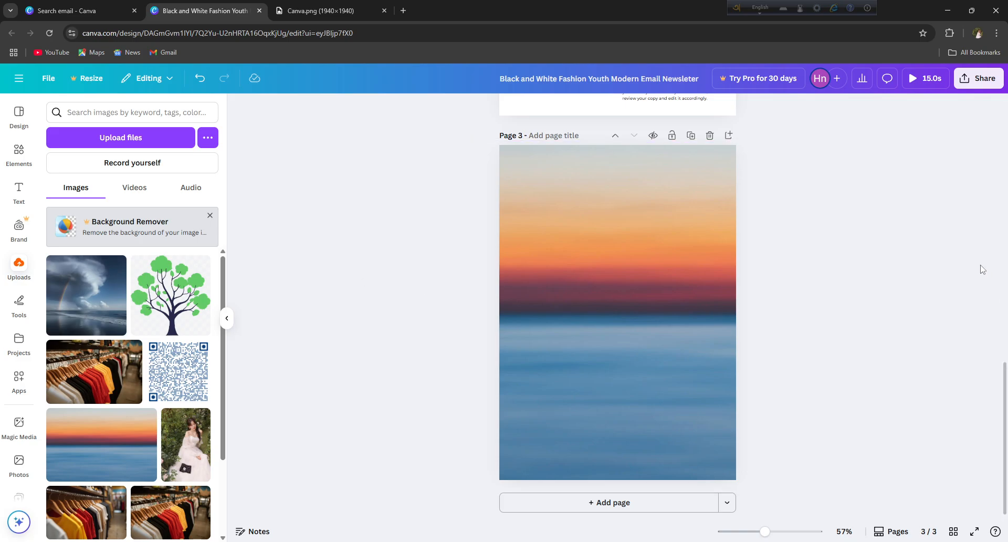
# - View the download options for the design and close them without downloading
pyautogui.click(978, 89)
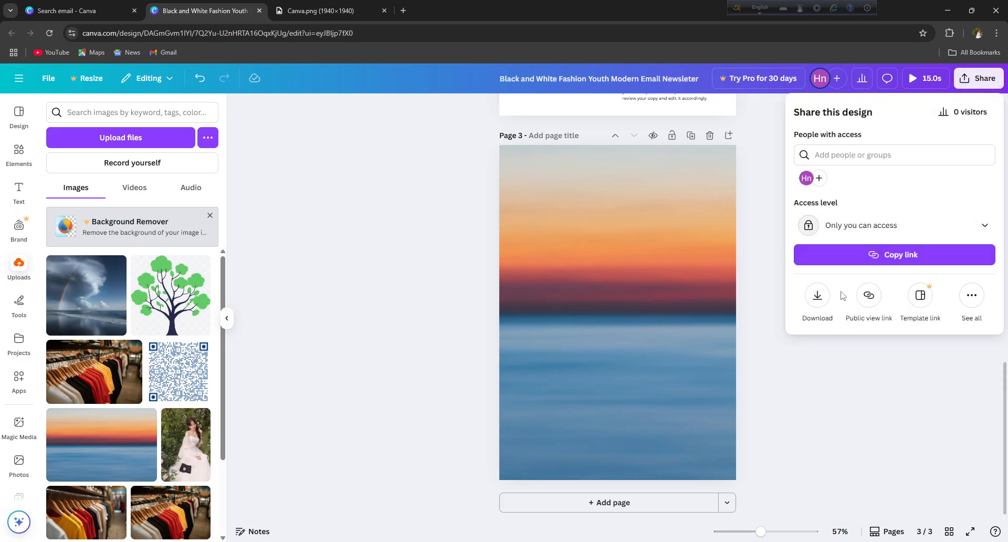
pyautogui.click(821, 295)
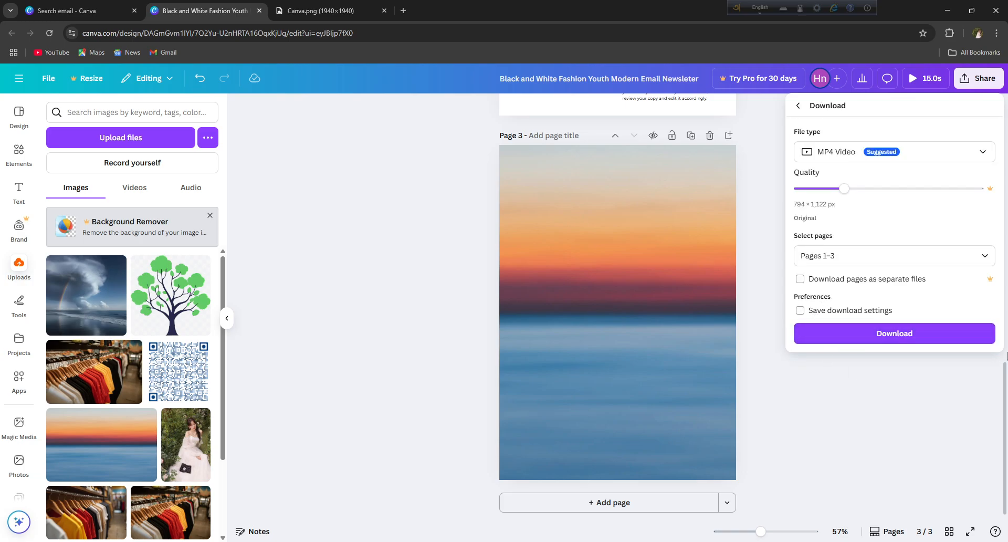
pyautogui.click(776, 366)
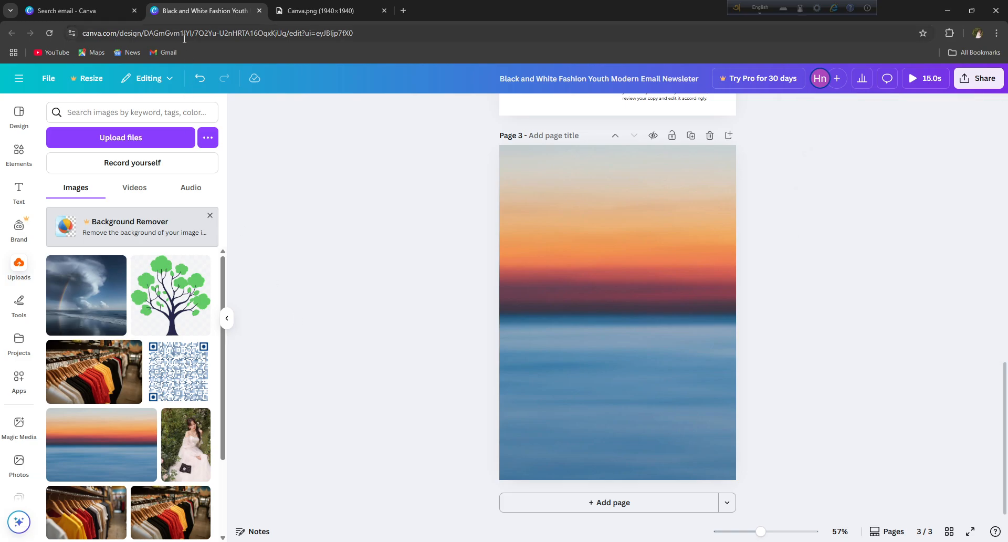